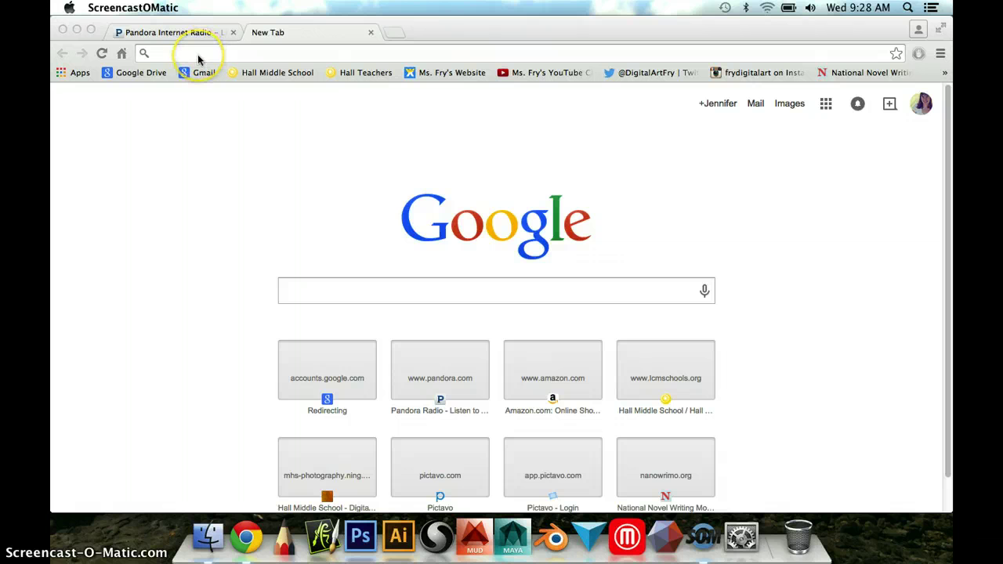
- Search Google for "panda" and show the image results
left_click(198, 54)
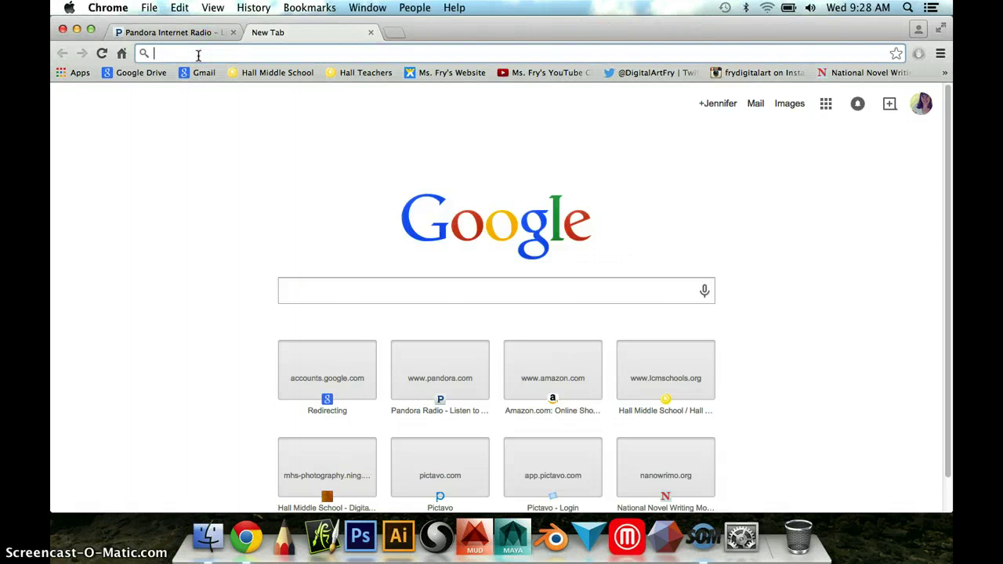
left_click(201, 74)
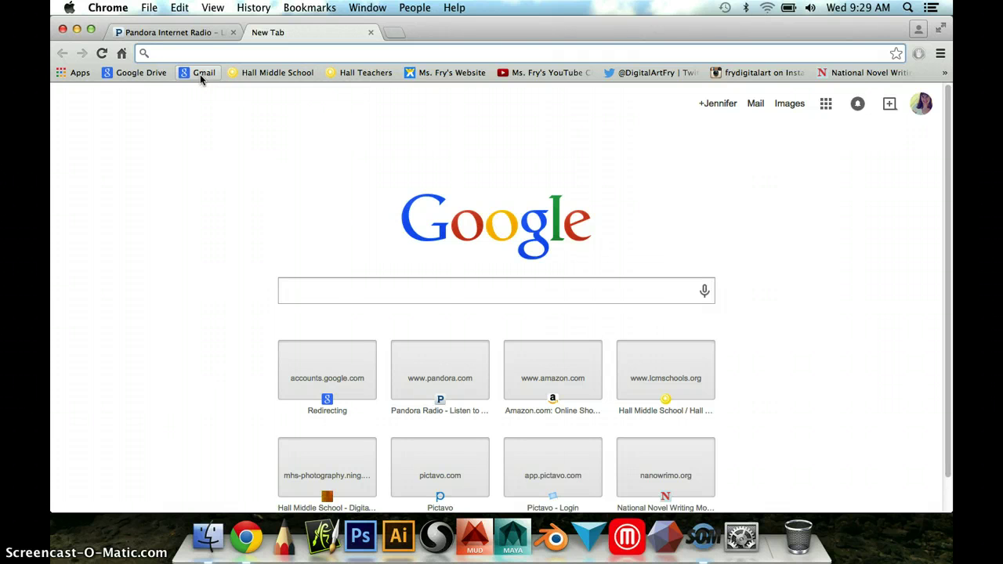
type("panda")
key("Return")
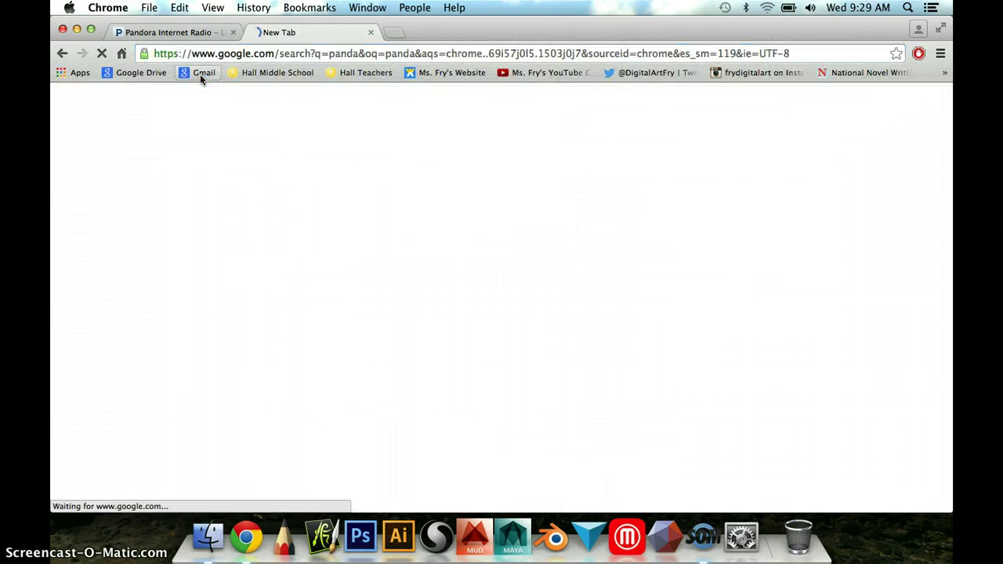
left_click(191, 146)
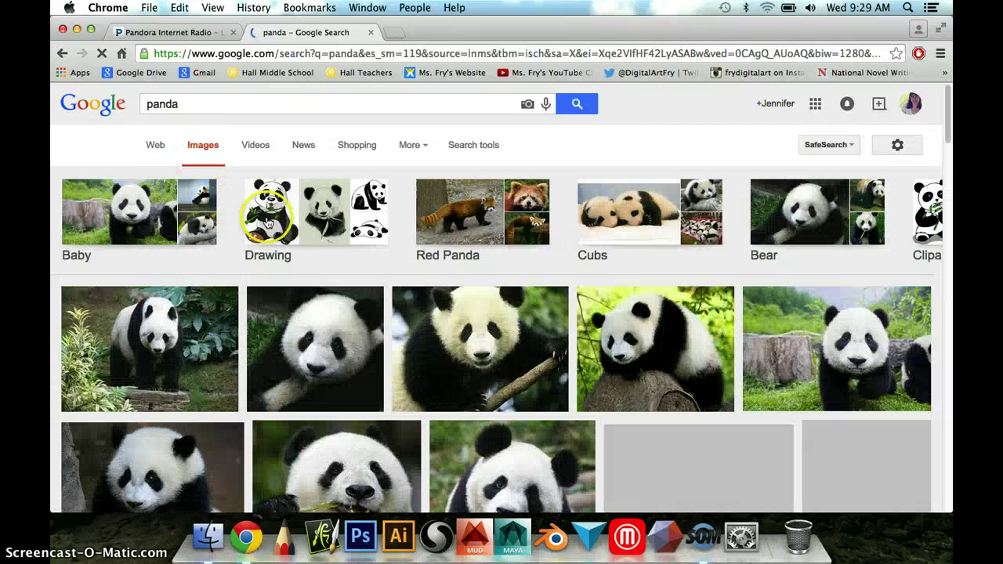
- Open the worldwildlife.org giant panda photo from the image results and save it to the Documents folder
scroll(246, 210, "down", 2)
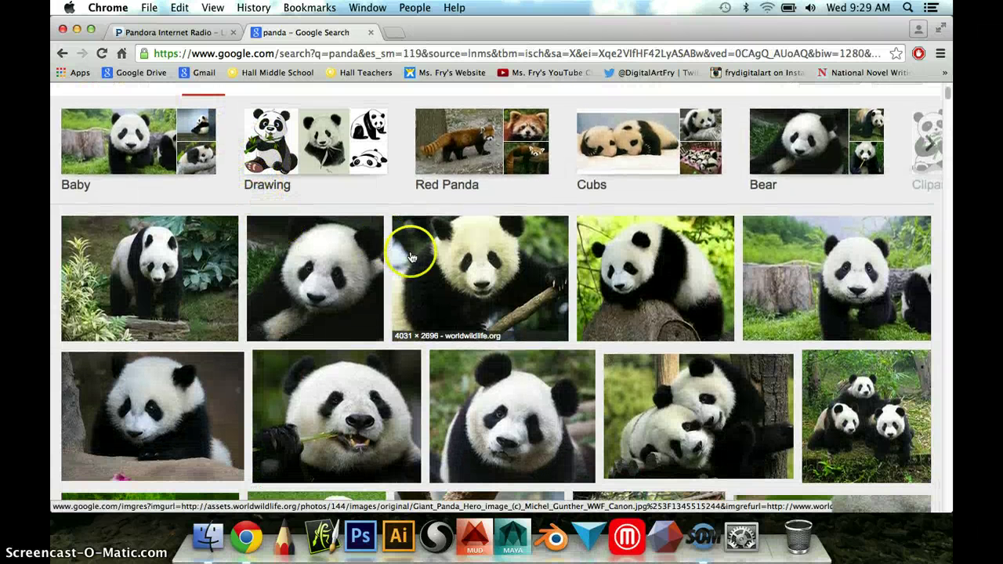
left_click(423, 247)
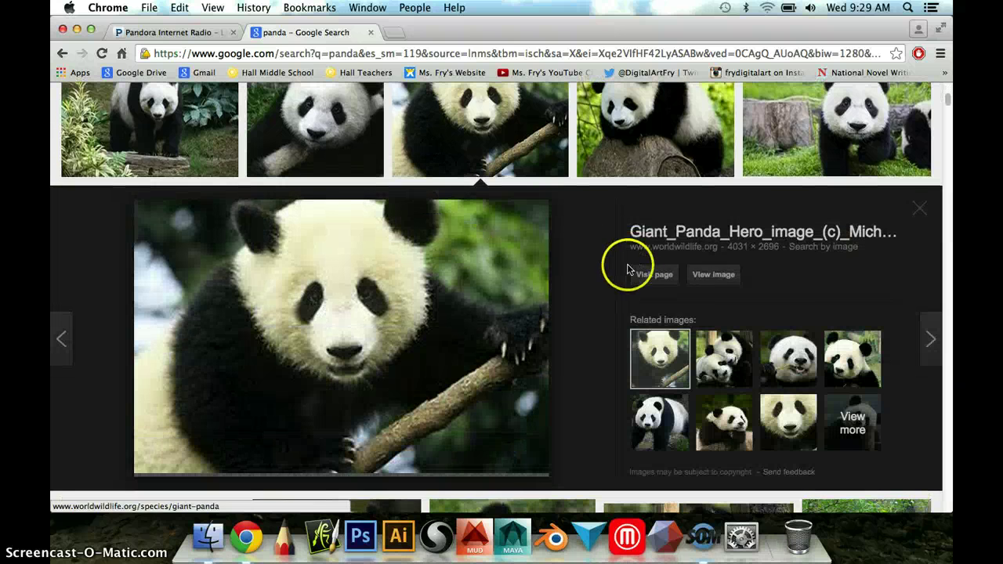
right_click(366, 287)
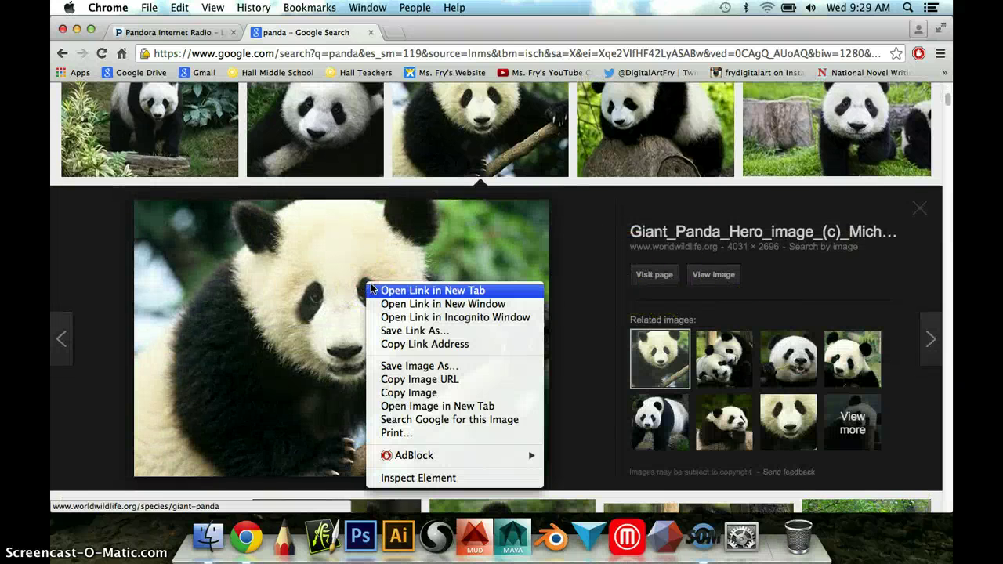
left_click(394, 367)
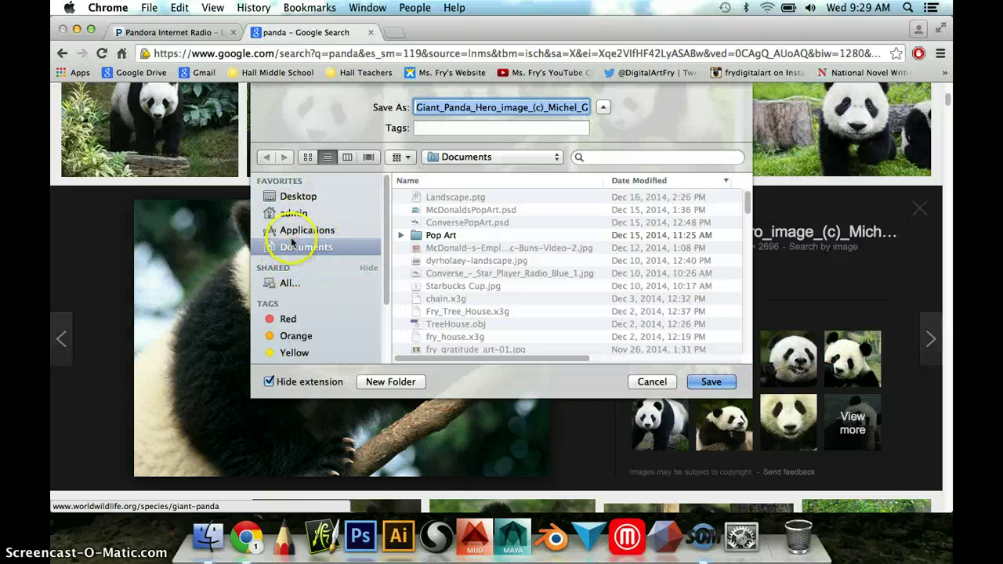
left_click(704, 382)
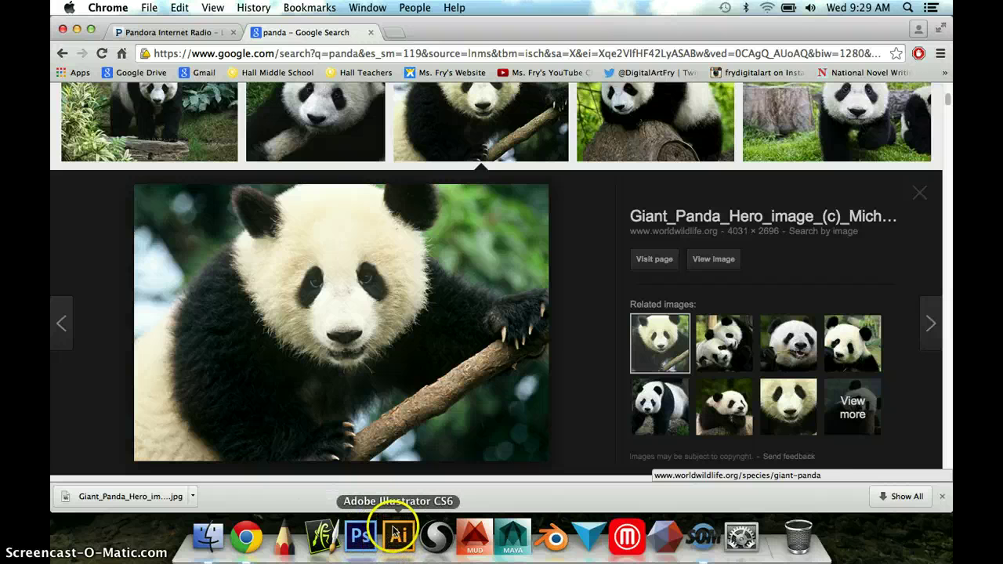
- Switch to Adobe Illustrator with the browser window minimized, and close the floating Transform, Align and Pathfinder group
left_click(397, 533)
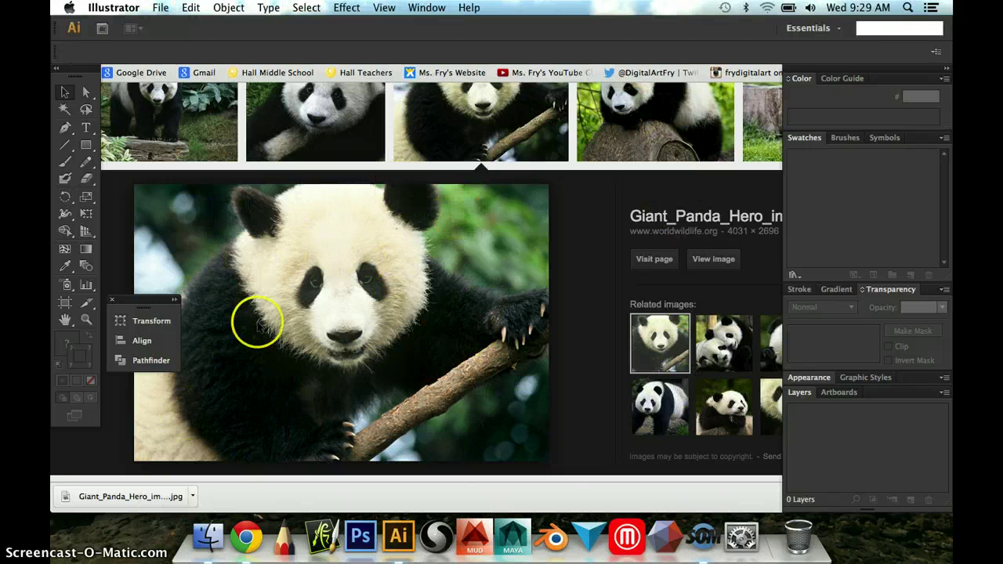
left_click(309, 492)
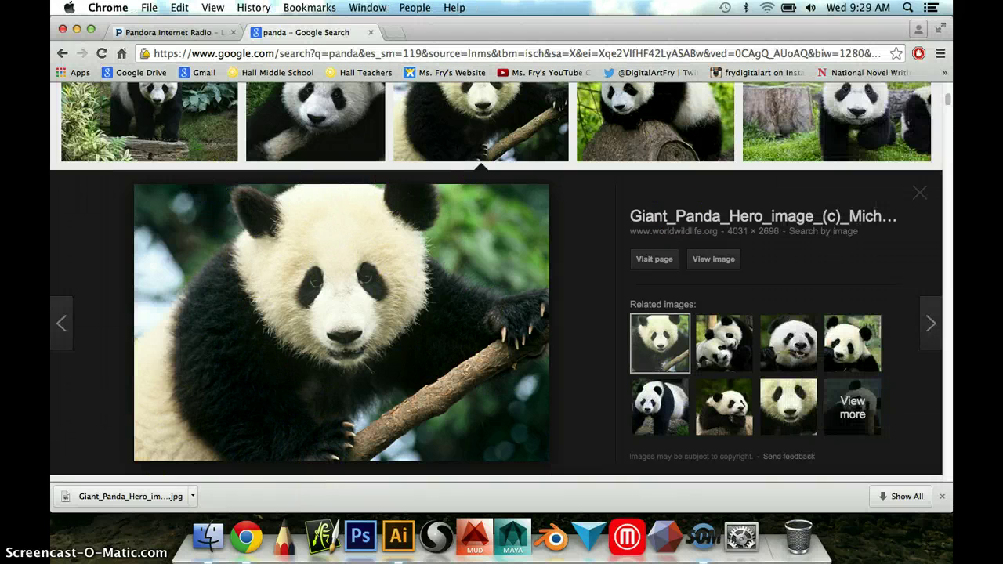
left_click(75, 35)
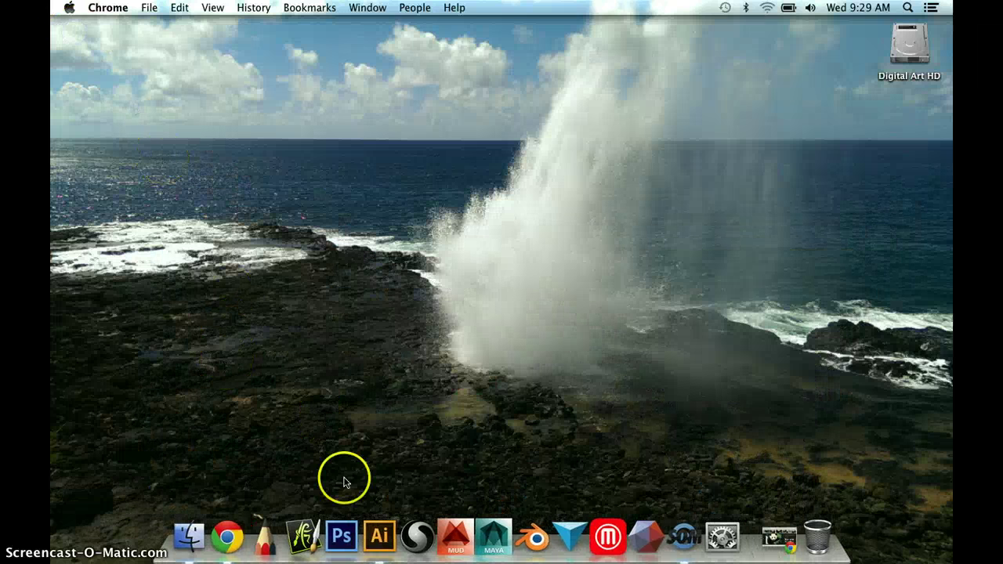
left_click(382, 537)
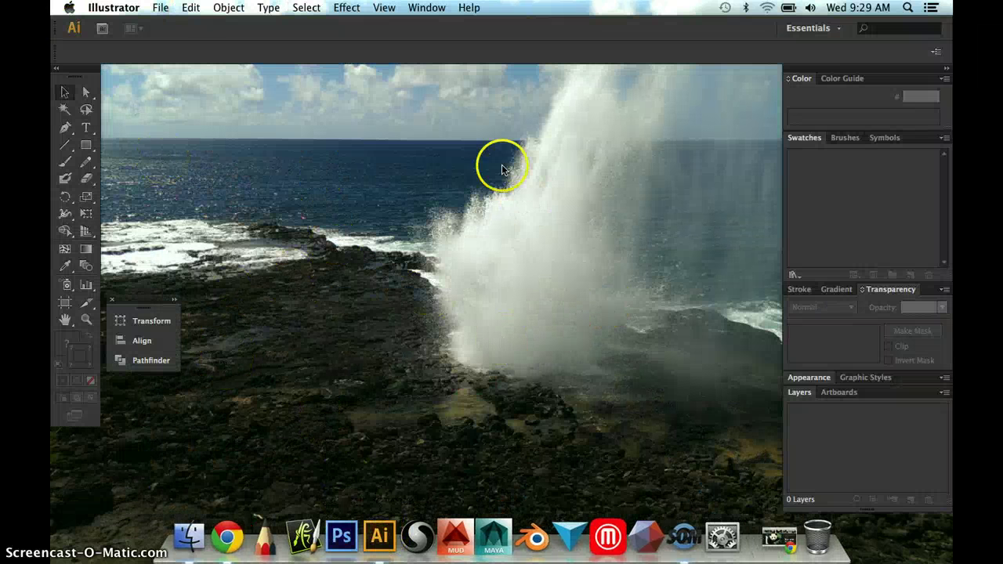
left_click(113, 304)
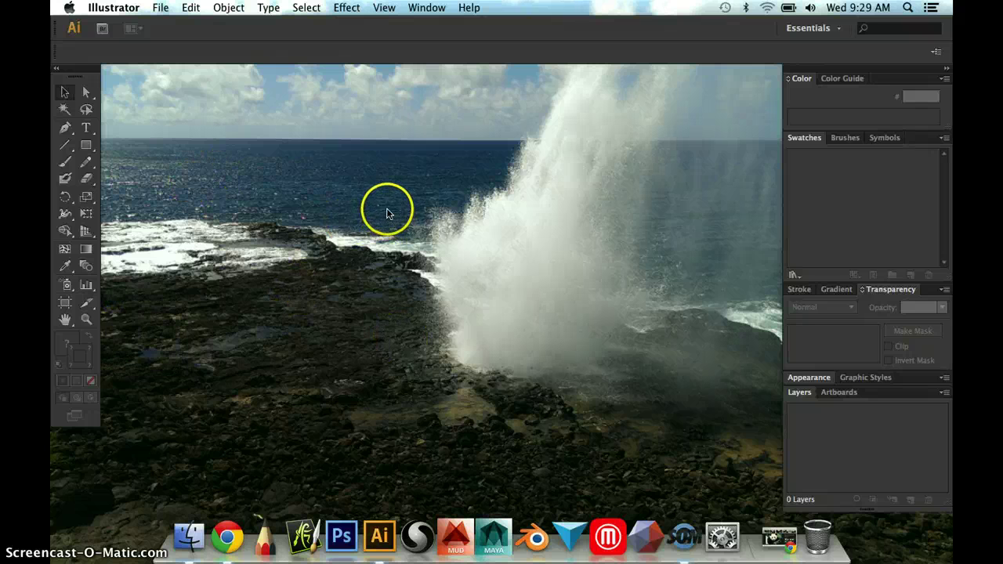
- Create a new document with the Print profile, keeping its default Letter size and CMYK color mode
left_click(161, 7)
left_click(166, 25)
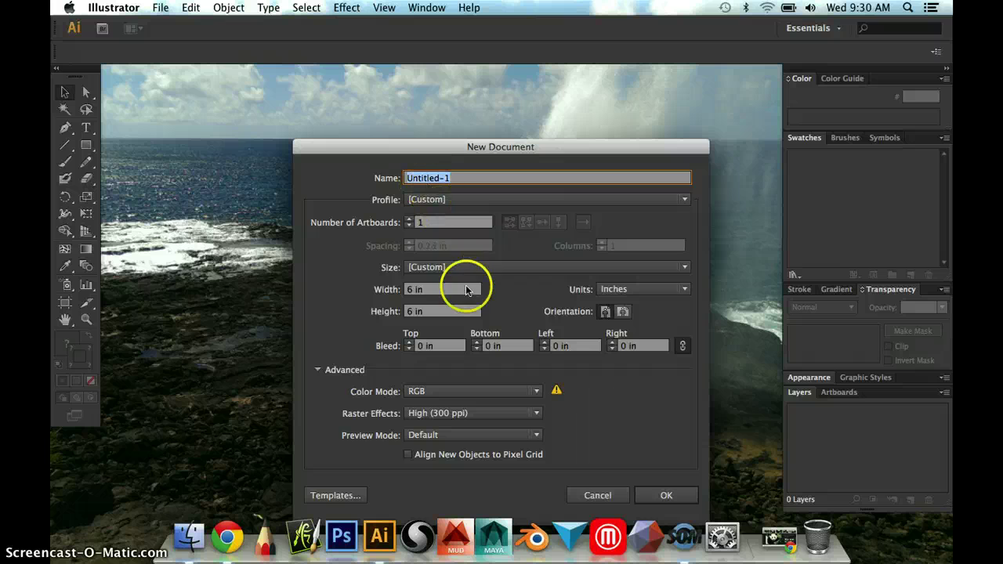
left_click(444, 200)
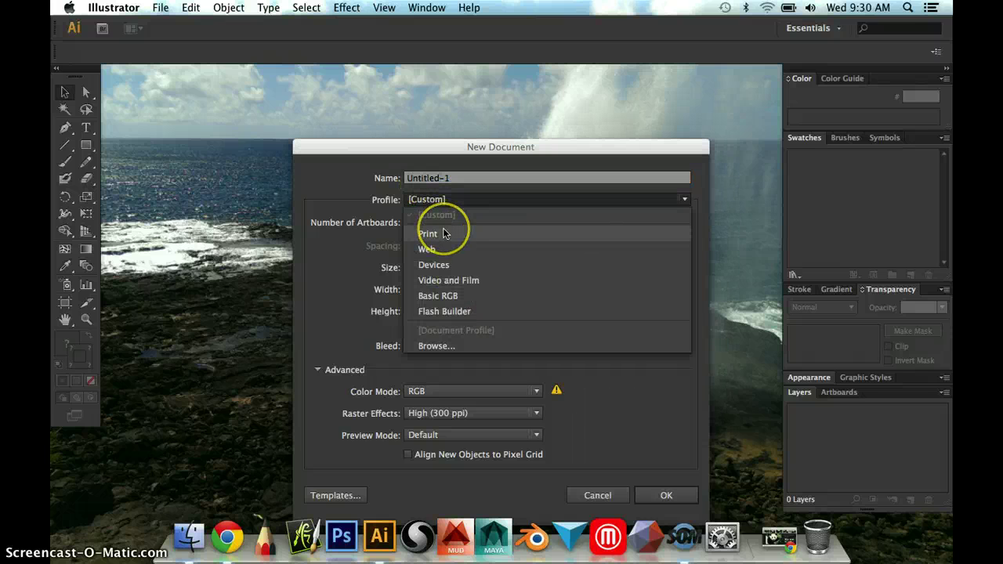
left_click(444, 233)
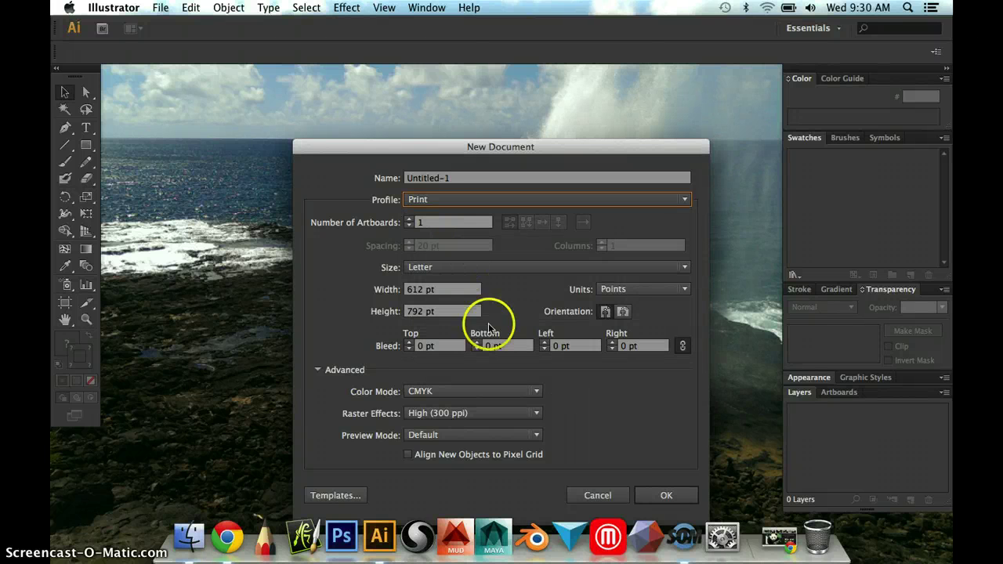
left_click(666, 494)
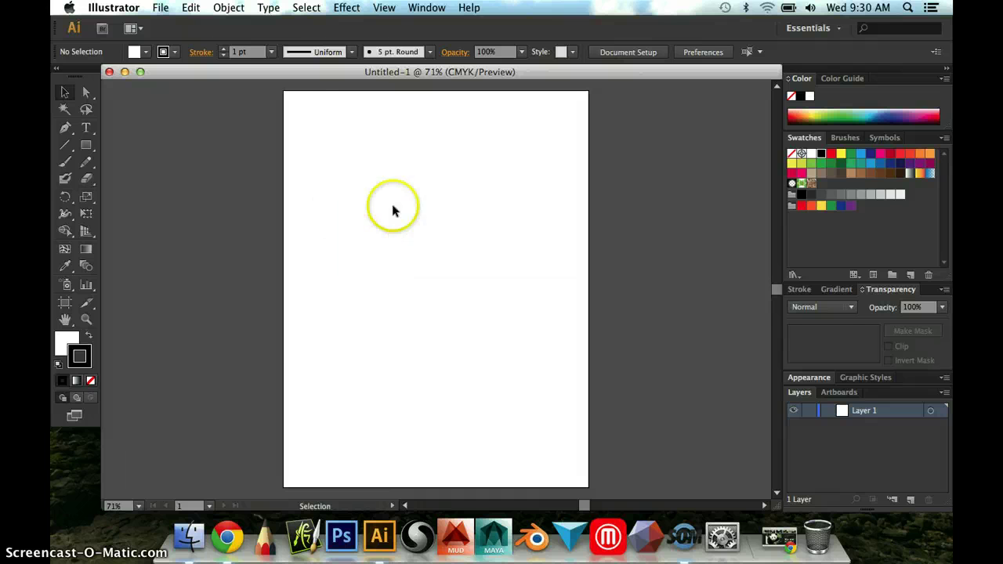
- Place the saved Giant_Panda_Hero JPG from Documents into the document as a linked image
left_click(166, 9)
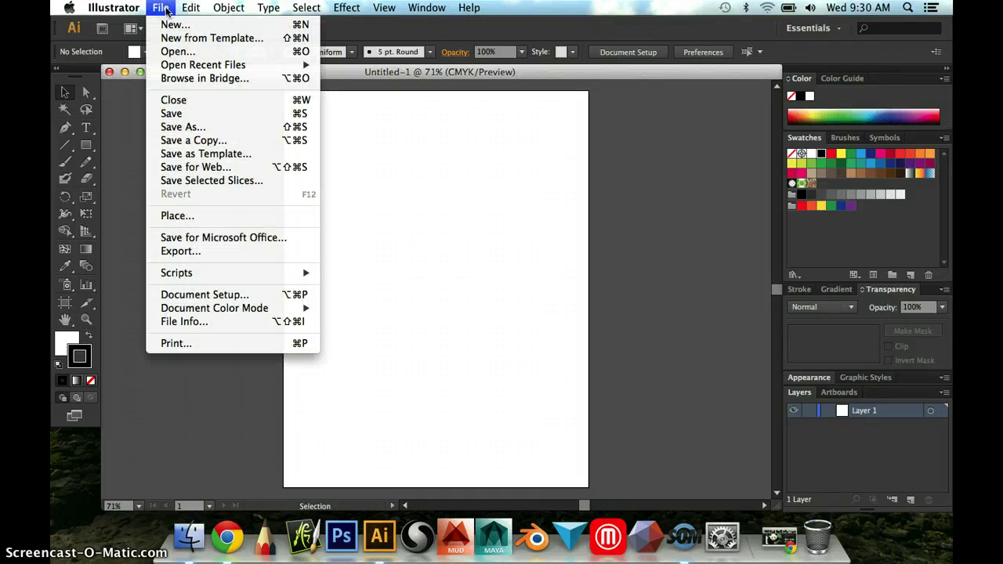
left_click(194, 216)
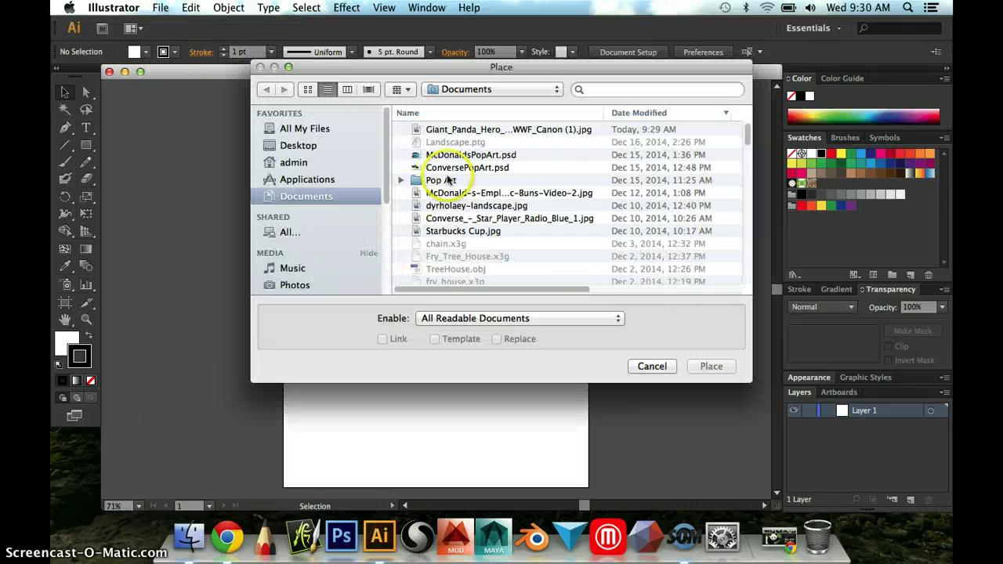
left_click(468, 130)
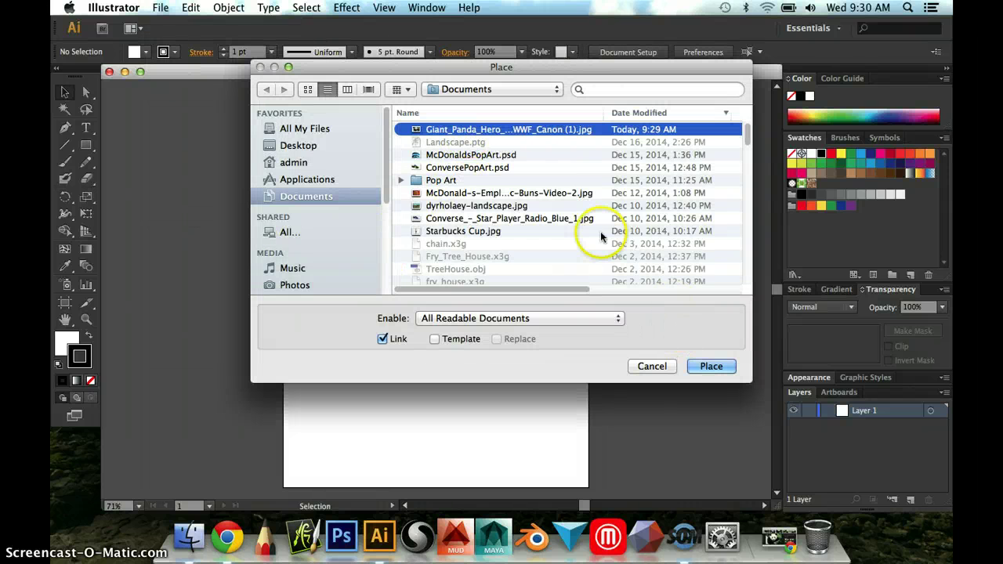
left_click(710, 367)
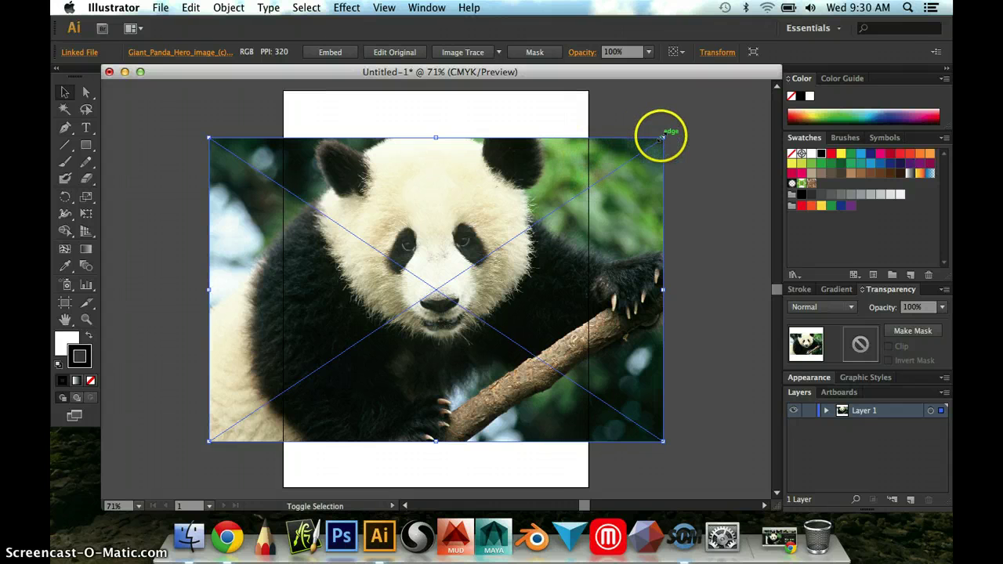
- Scale the placed panda photo down proportionally until it fits within the artboard's width, and leave it deselected
left_click_drag(661, 137, 583, 141)
left_click_drag(209, 441, 291, 392)
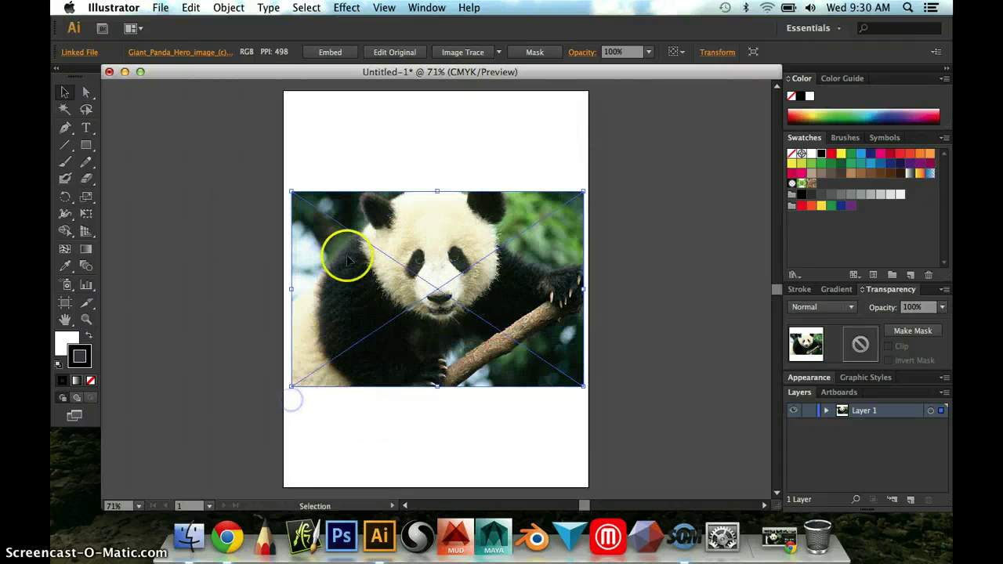
left_click(468, 165)
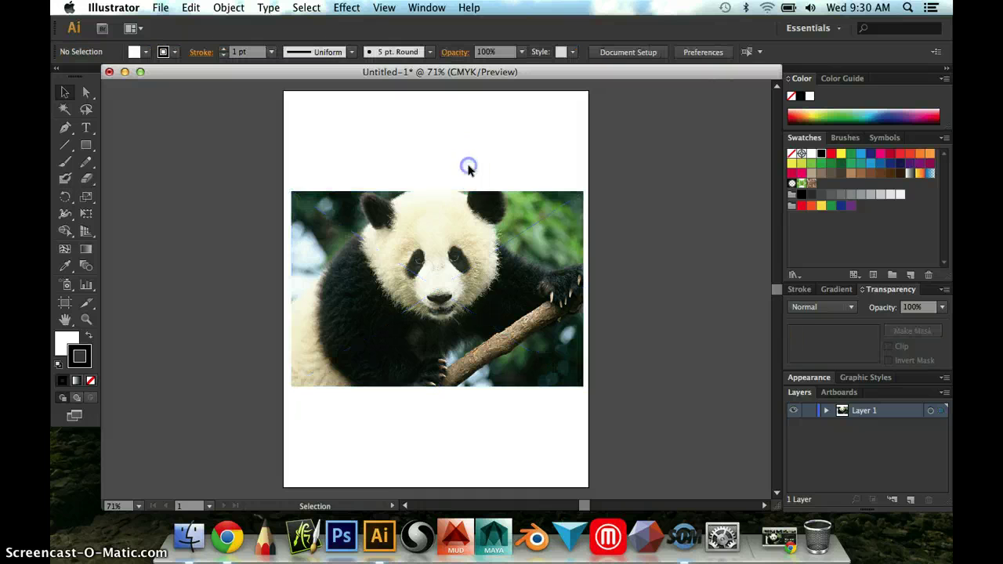
left_click(489, 206)
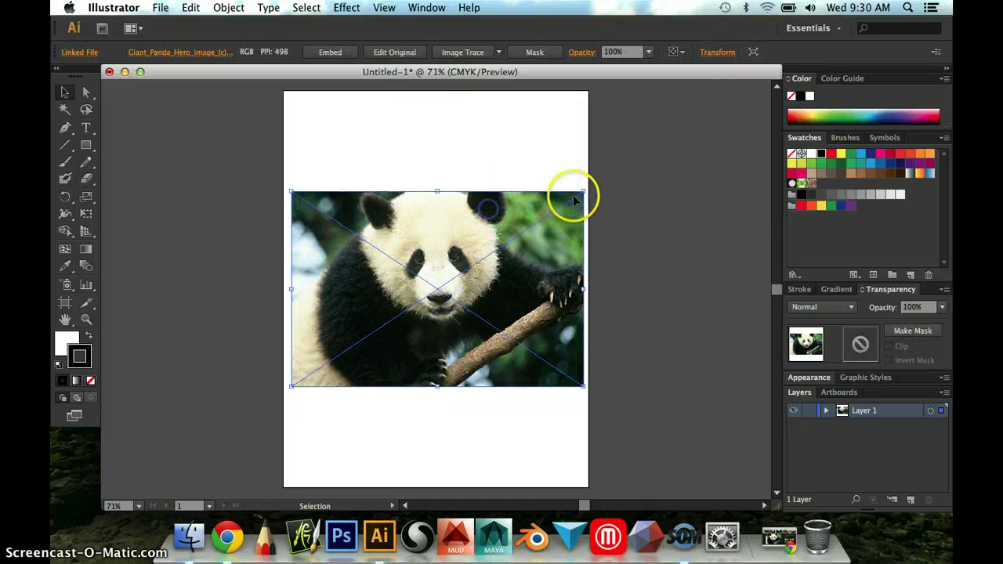
mouse_move(584, 192)
left_mouse_down()
mouse_move(544, 218)
mouse_move(600, 175)
mouse_move(575, 196)
mouse_move(580, 188)
mouse_move(403, 185)
mouse_move(582, 188)
mouse_move(633, 170)
mouse_move(567, 193)
mouse_move(583, 189)
left_mouse_up()
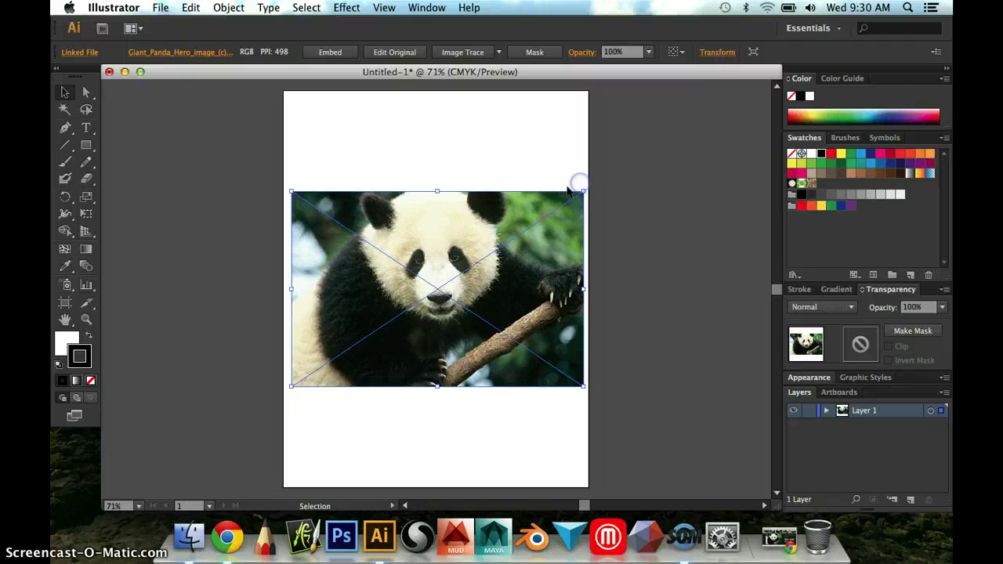
left_click(441, 182)
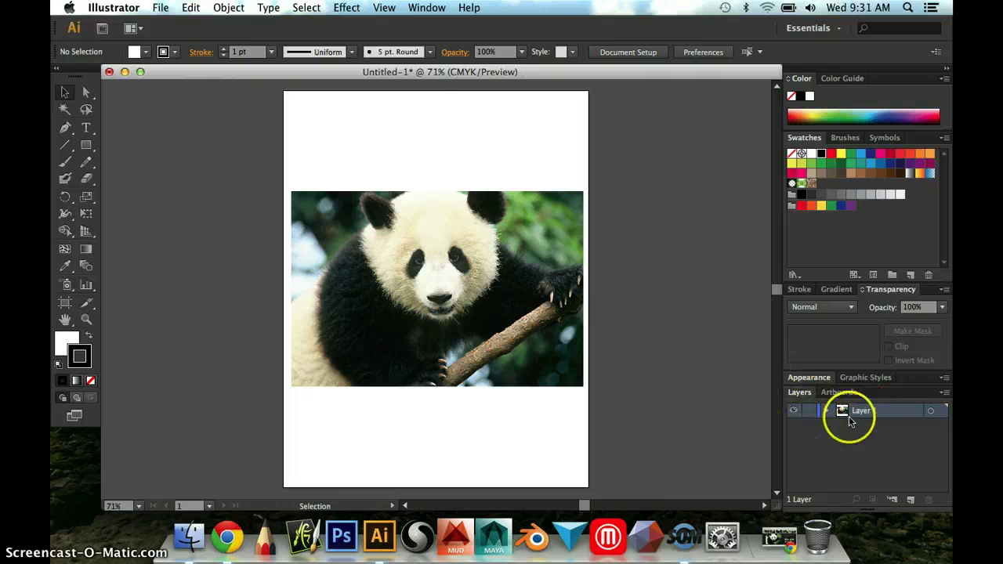
- Rename the layer holding the panda image as photo and lock it
left_click(888, 288)
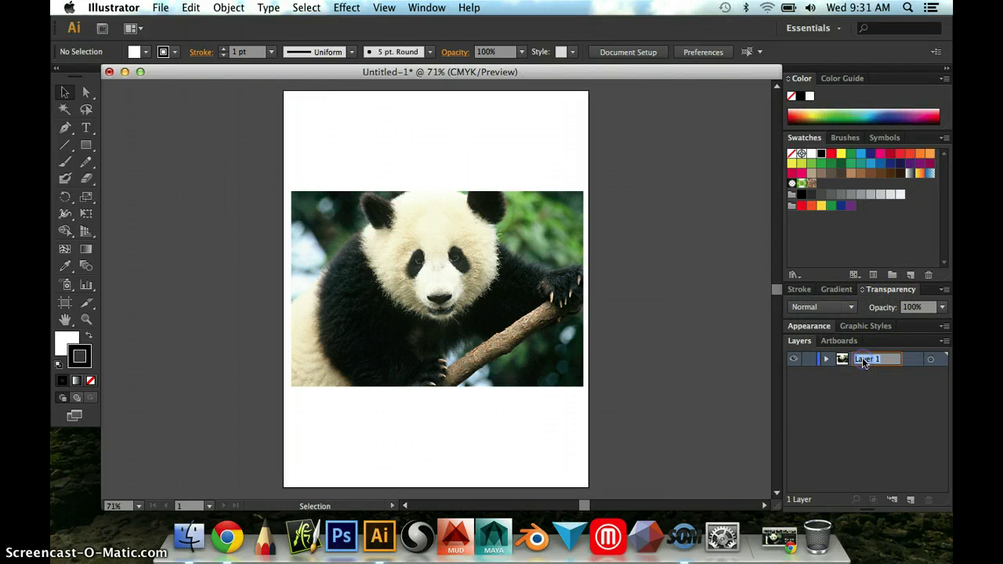
left_click(908, 359)
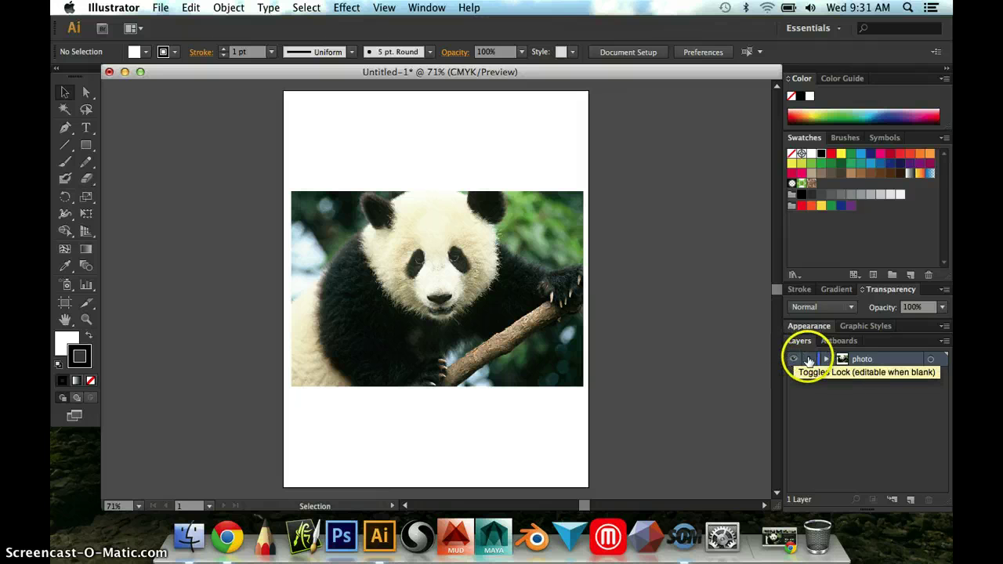
left_click(809, 359)
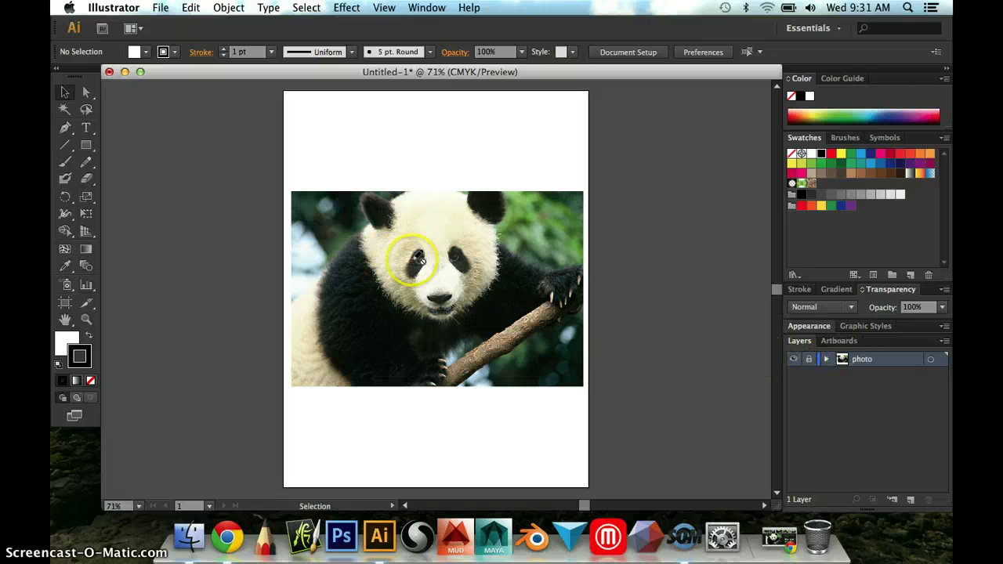
- Add a new layer above the photo layer and name it drawing
left_click(910, 501)
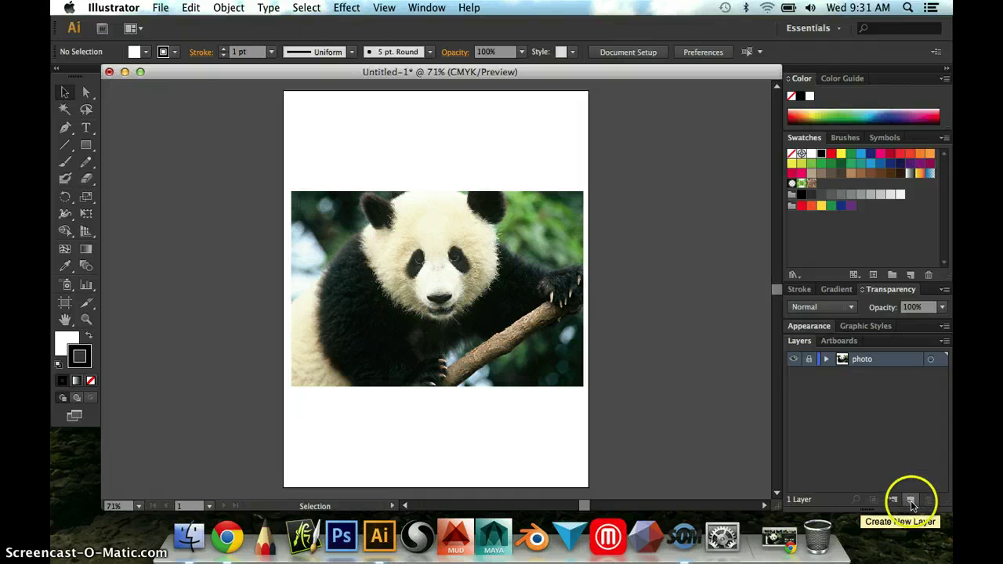
double_click(863, 359)
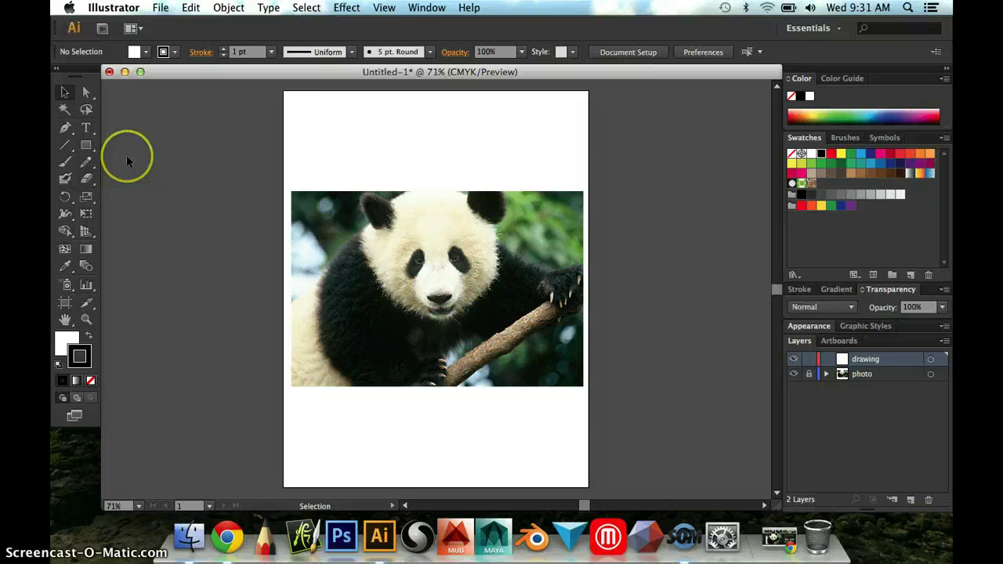
- Draw a wide white rectangle with a 1 pt black stroke above the photo, straddling the artboard's left edge
left_click(87, 165)
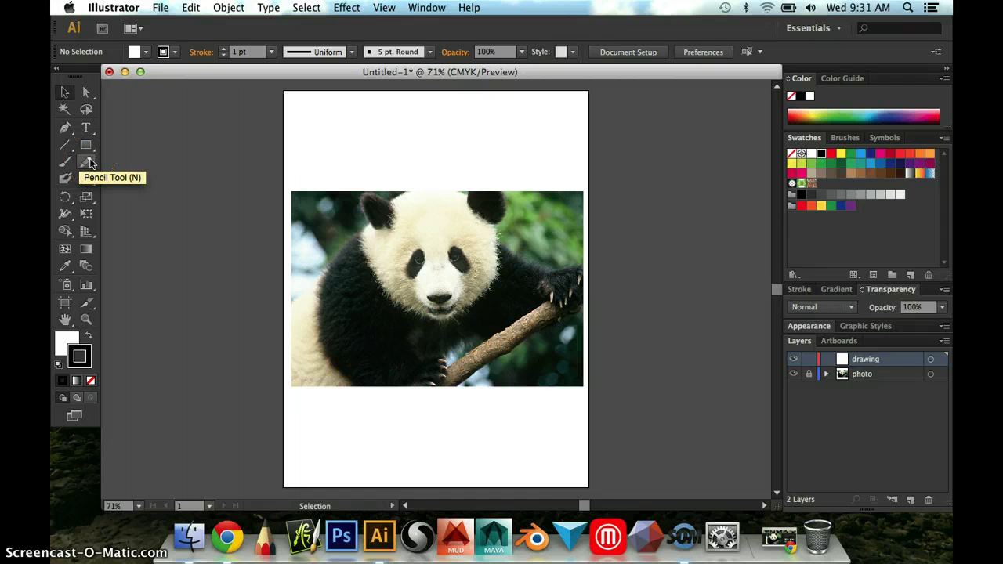
left_click(88, 145)
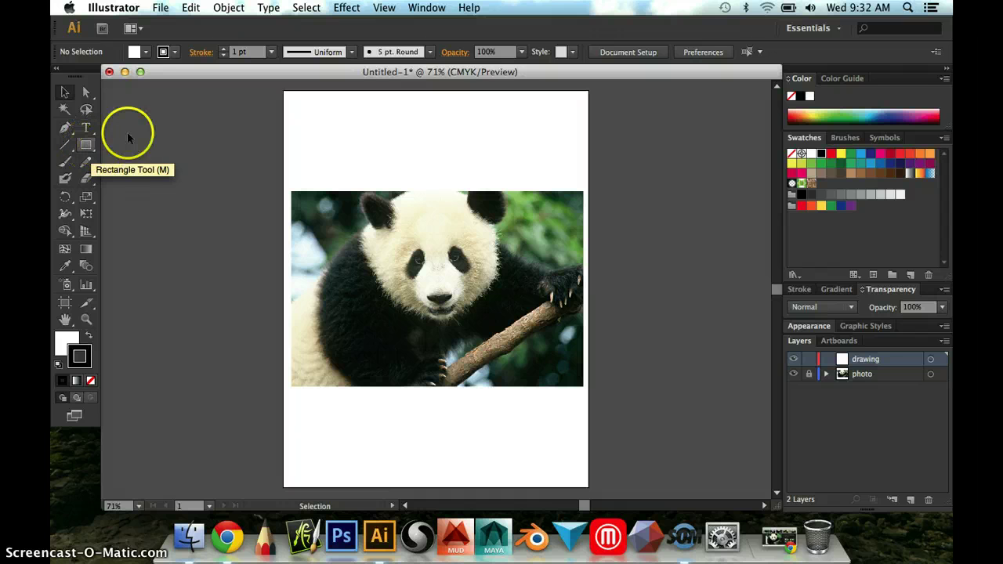
left_click(84, 149)
left_click_drag(186, 118, 332, 180)
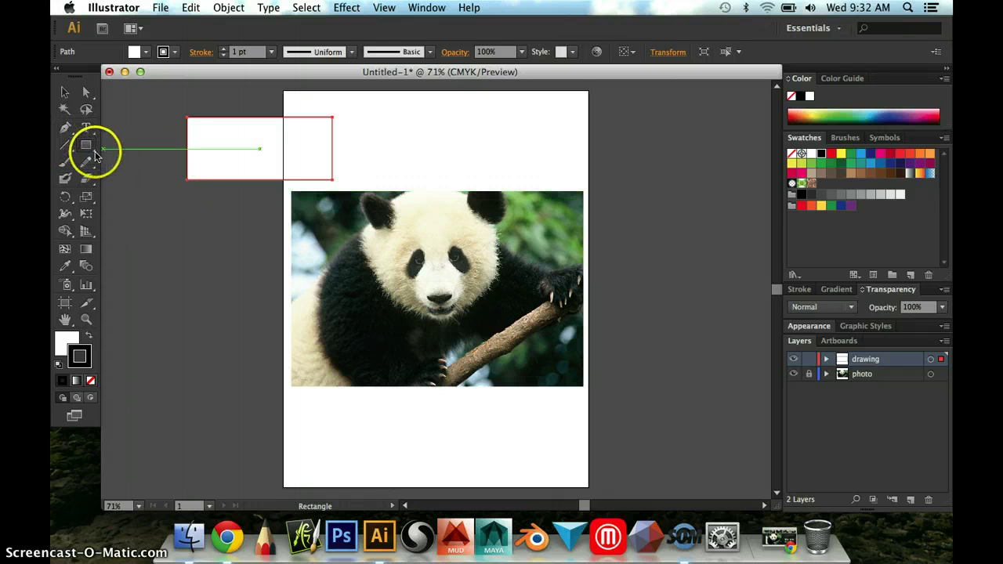
left_click_drag(126, 174, 297, 291)
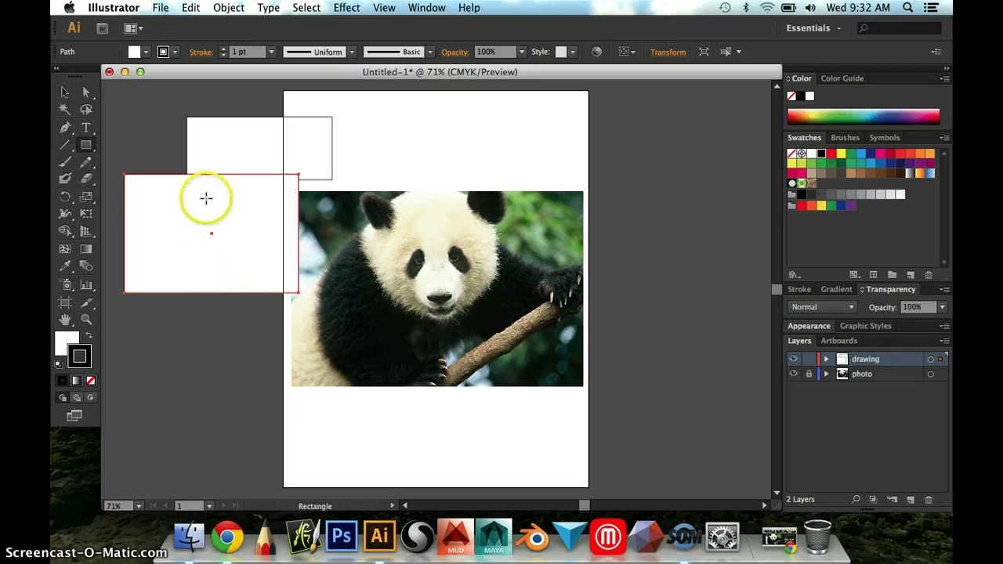
key("super+z")
mouse_move(182, 186)
left_mouse_down()
mouse_move(242, 239)
mouse_move(256, 279)
left_mouse_up()
key("super+z")
key("super+z")
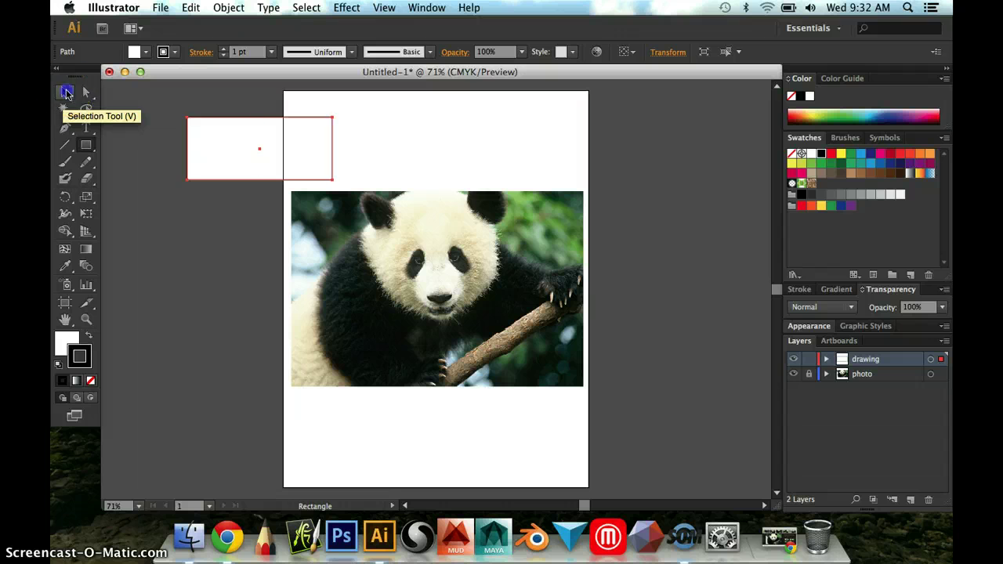
- Move the white rectangle fully onto the artboard into the blank area above the photo's left half and deselect it
left_click(67, 92)
left_click(268, 127)
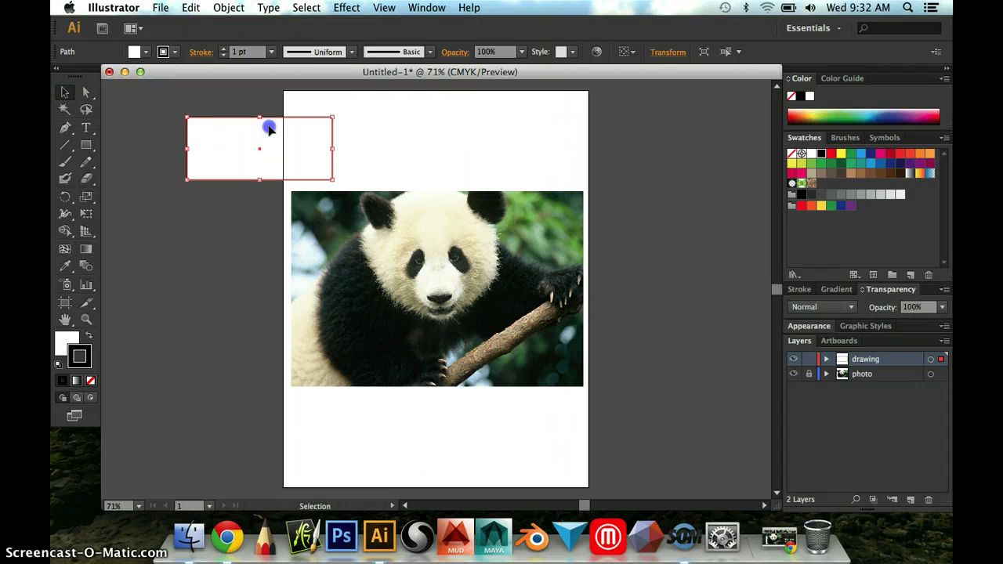
left_click_drag(269, 127, 357, 125)
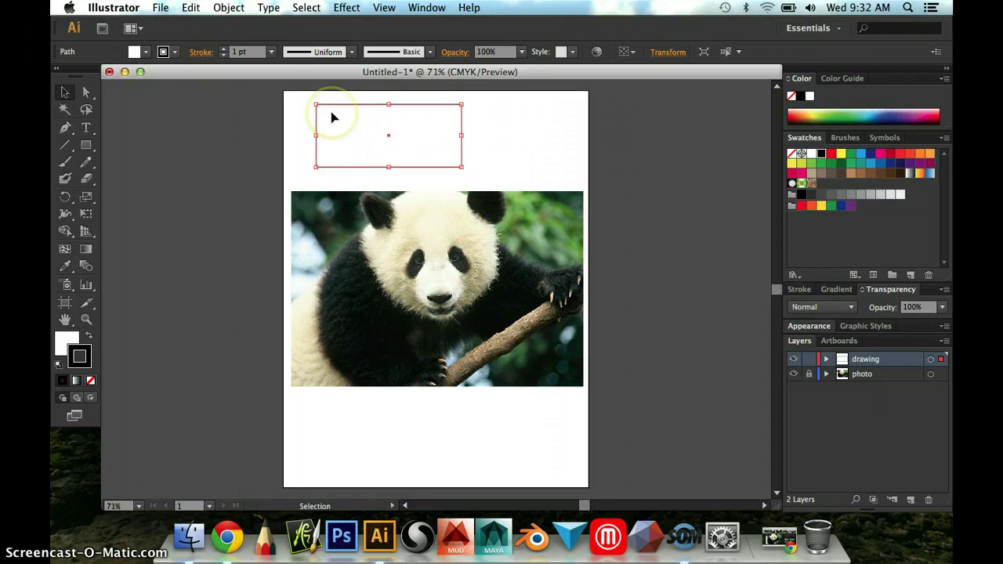
left_click_drag(332, 117, 307, 124)
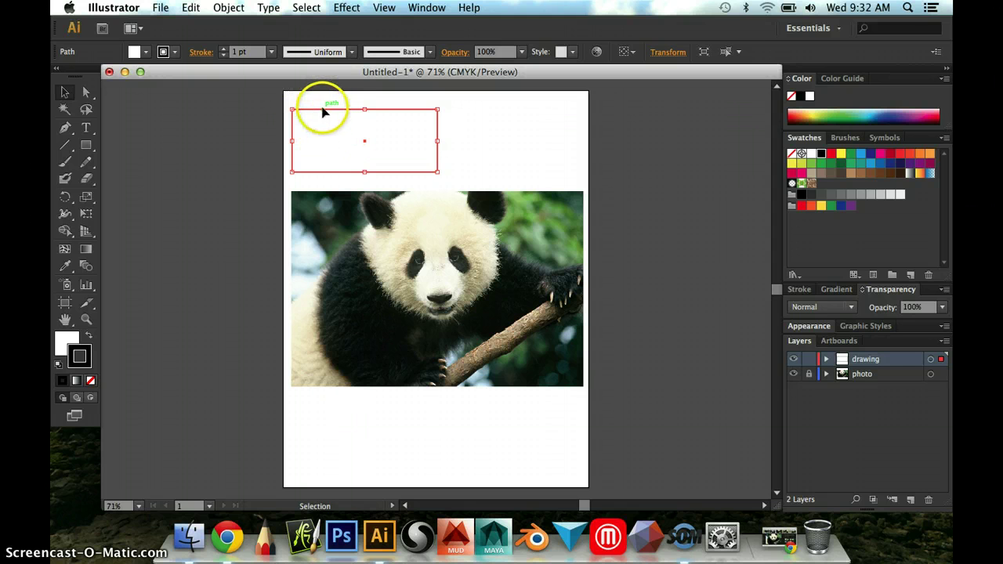
left_click(277, 110)
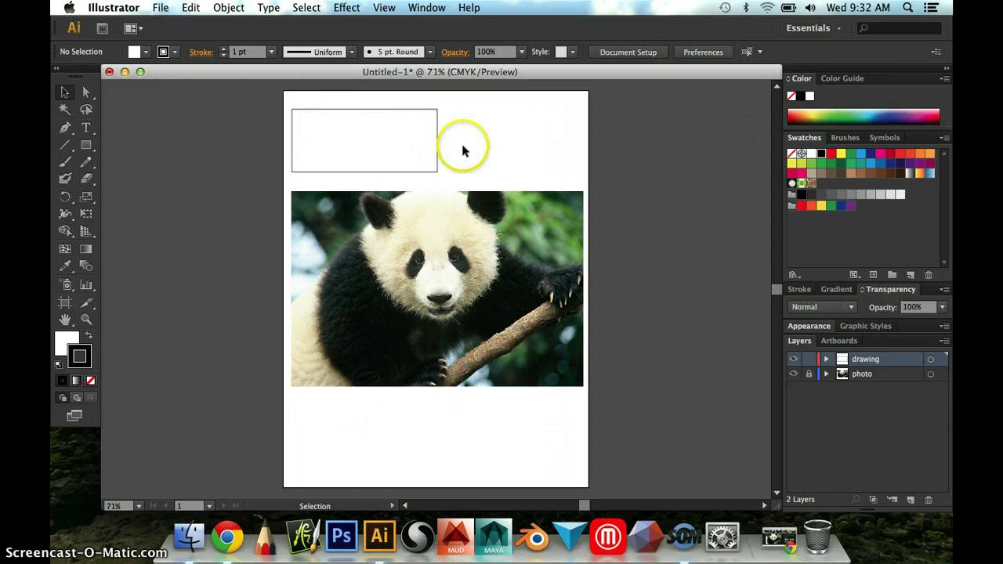
- Set the rectangle's stroke to a blue with hue 232°, saturation 73% and brightness 74%
left_click(343, 135)
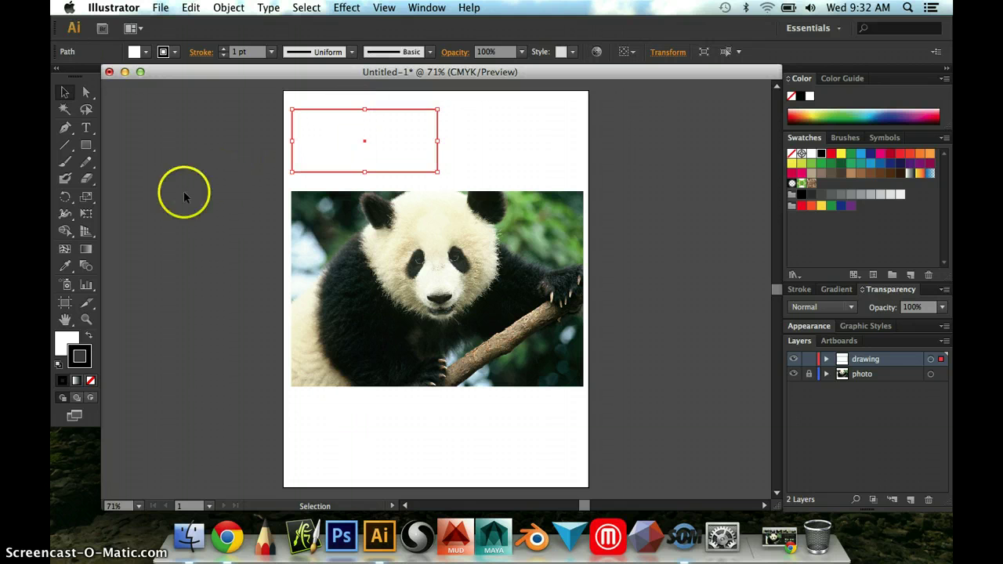
left_click(79, 359)
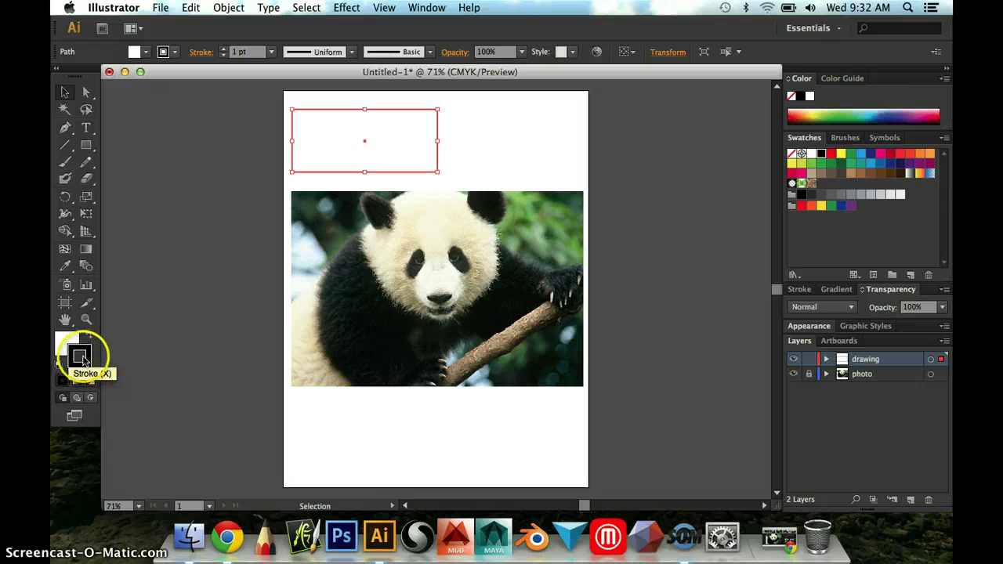
double_click(79, 357)
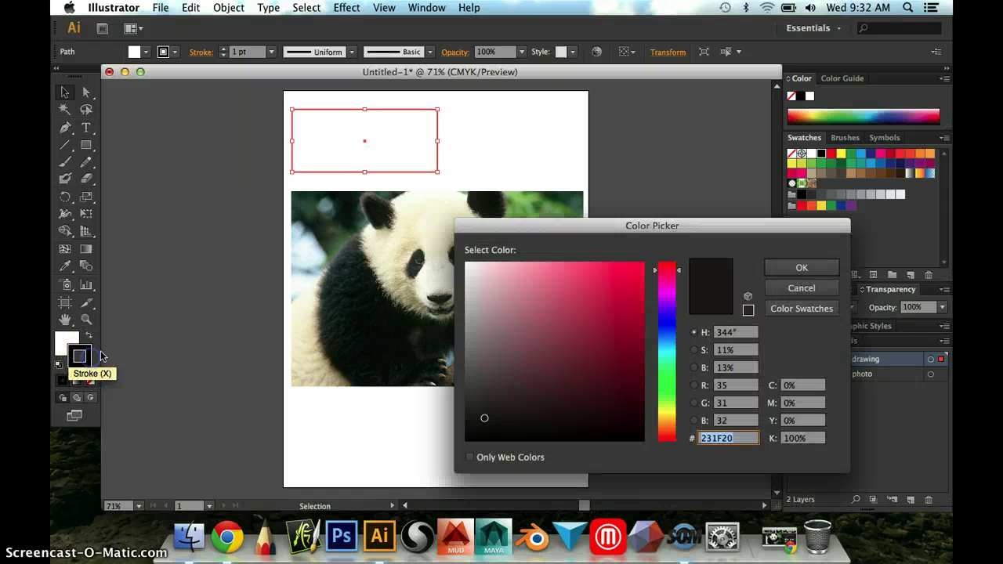
left_click(674, 328)
left_click(622, 280)
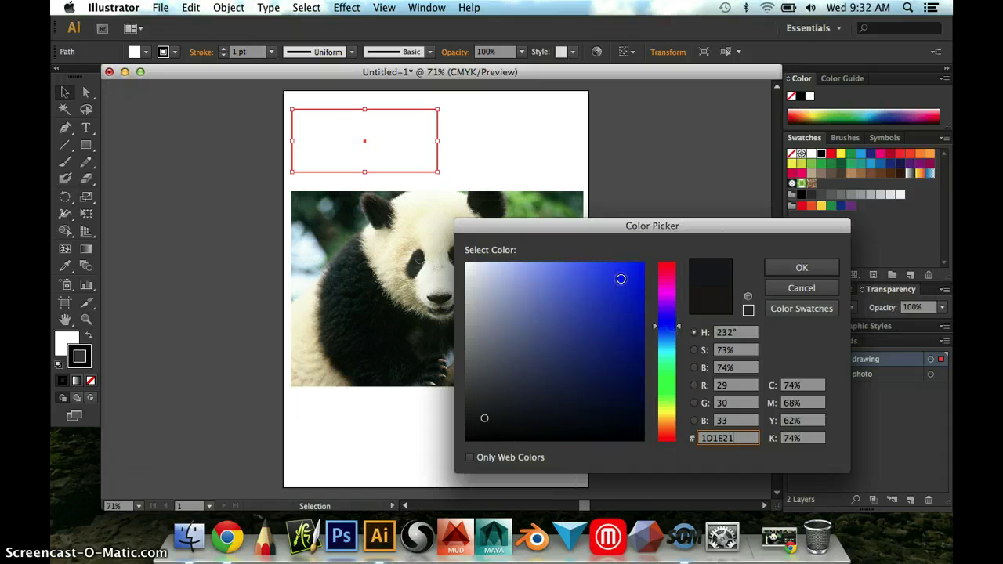
left_click(816, 266)
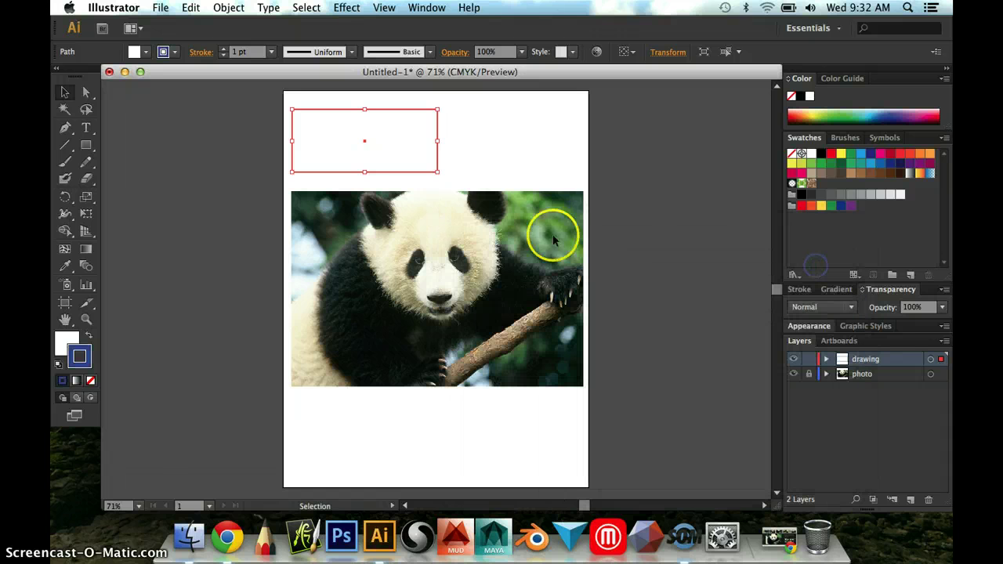
- Fill the rectangle above the photo with a fully saturated bright red and deselect it
left_click(61, 341)
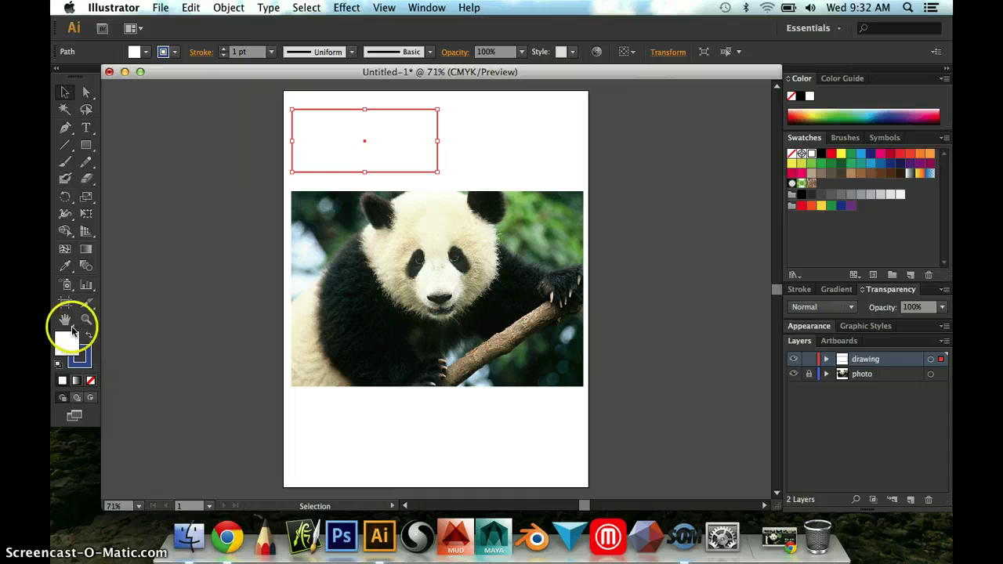
double_click(69, 342)
left_click_drag(522, 295, 654, 250)
left_click(816, 267)
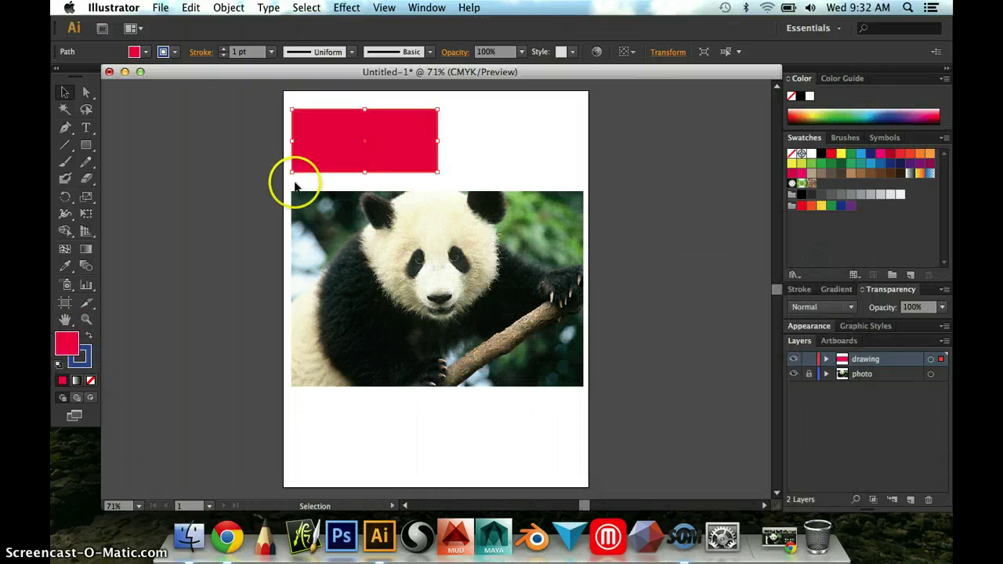
left_click(242, 175)
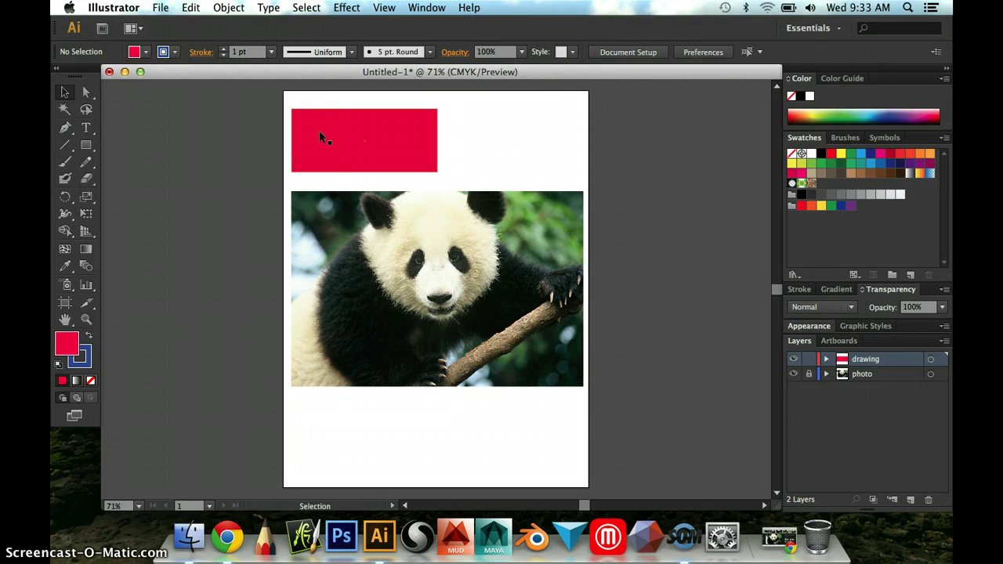
- Set the red rectangle's stroke weight to 5 pt and deselect it
left_click(319, 133)
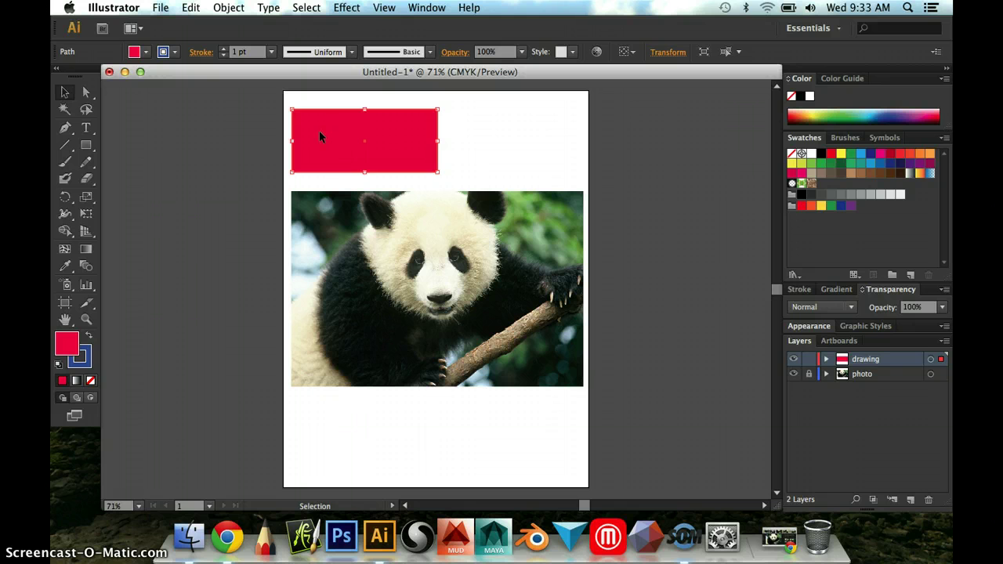
left_click(249, 145)
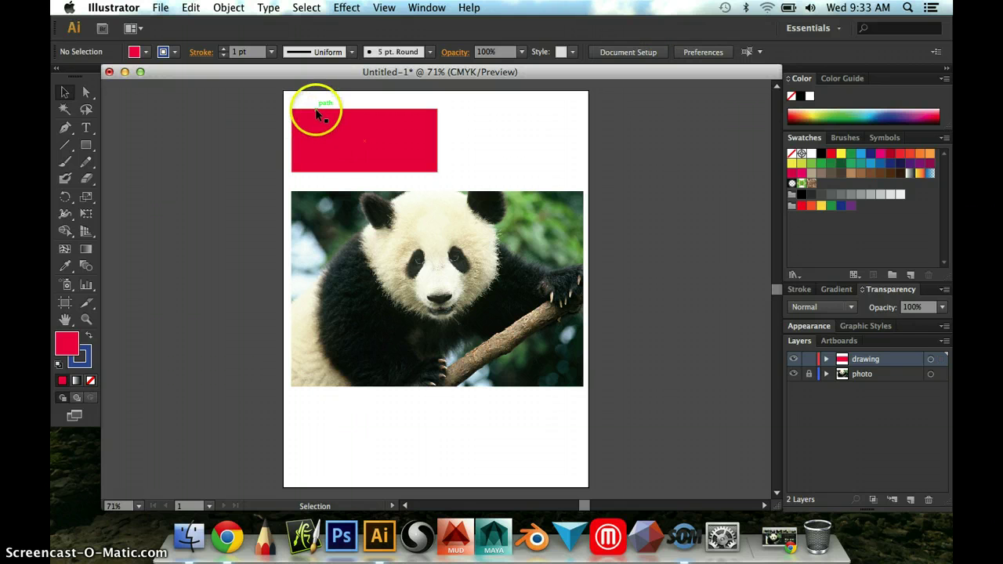
left_click(311, 130)
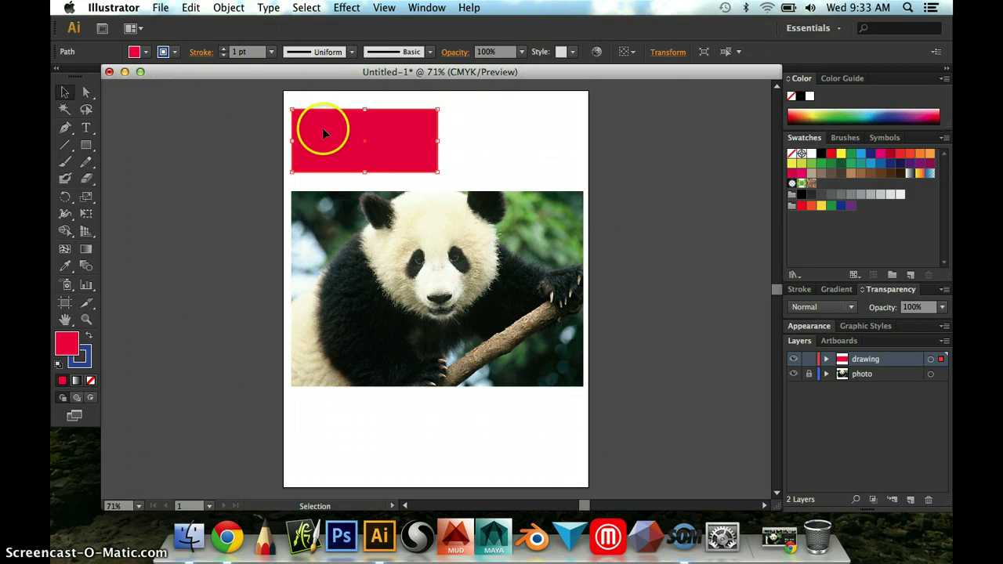
left_click(223, 53)
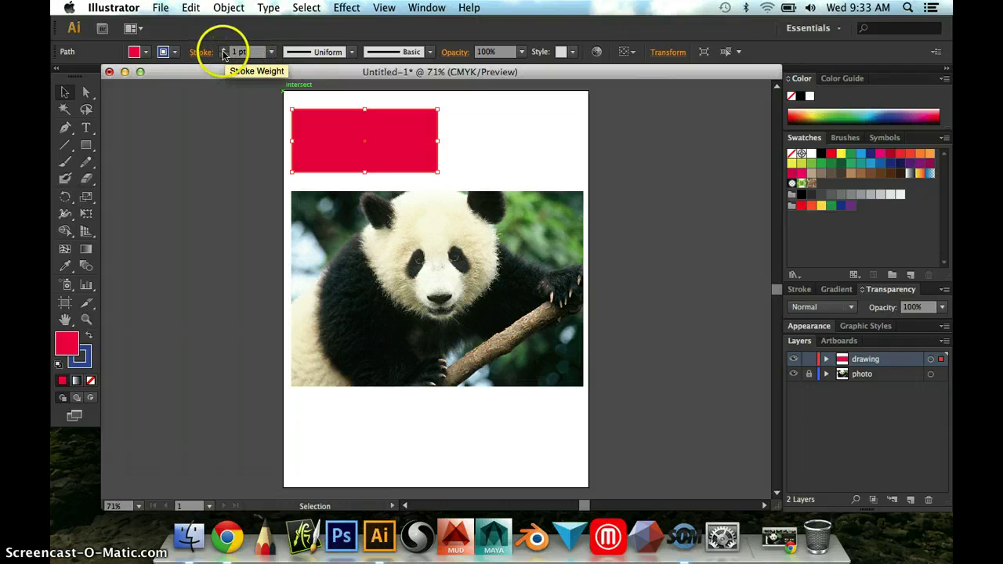
left_click(223, 51)
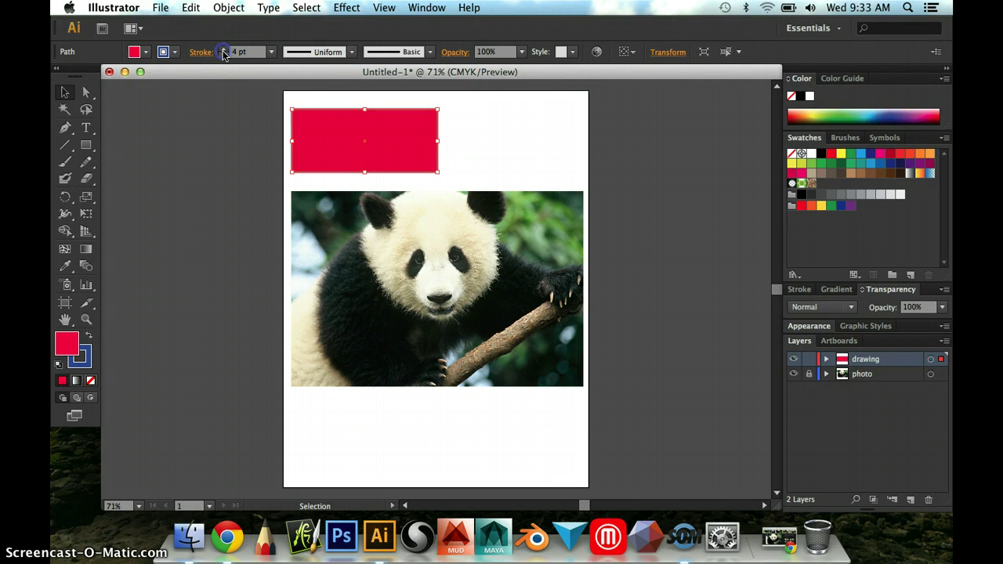
left_click(235, 124)
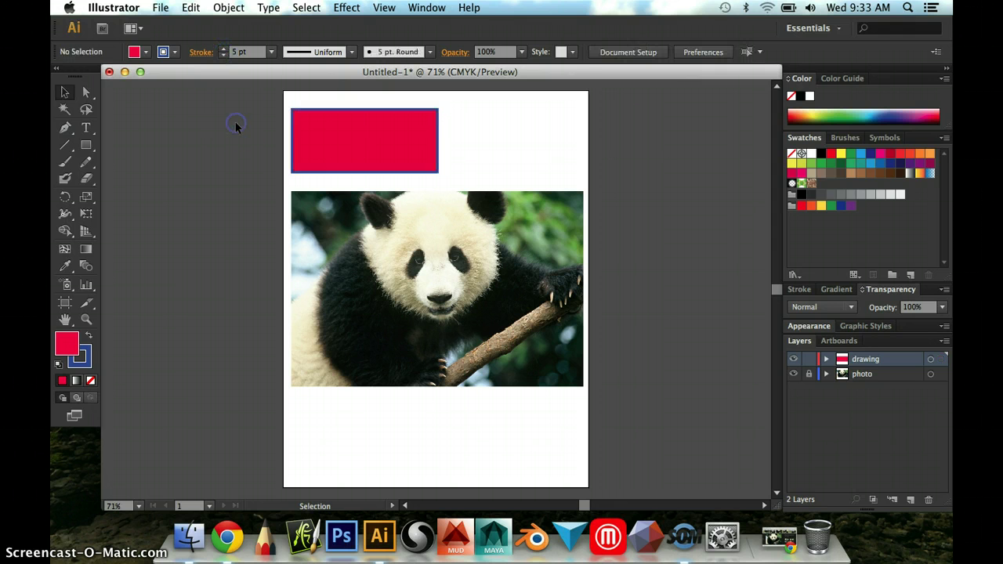
- Try the rectangle without a fill, restore its red fill, and set its stroke to None
left_click(325, 122)
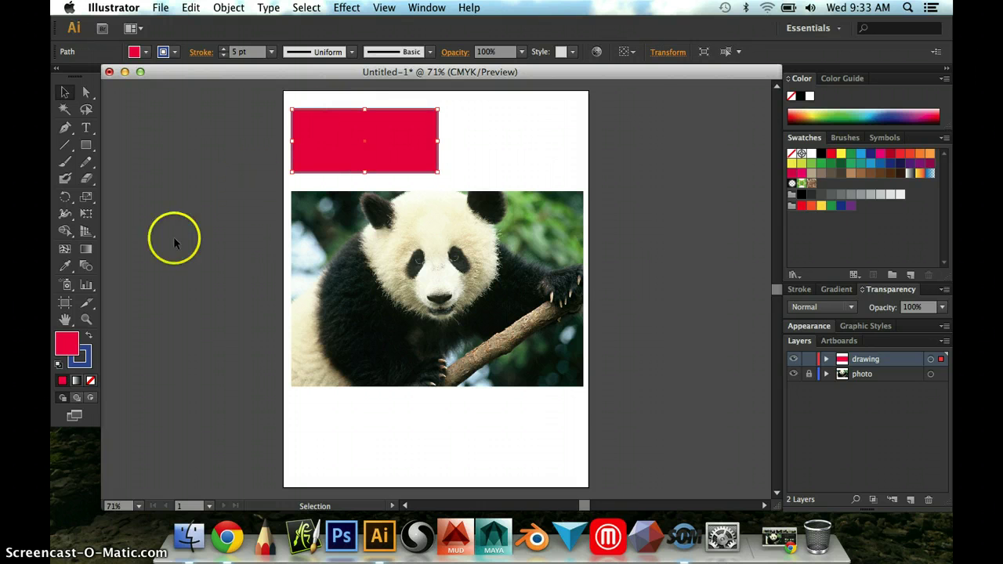
left_click(90, 380)
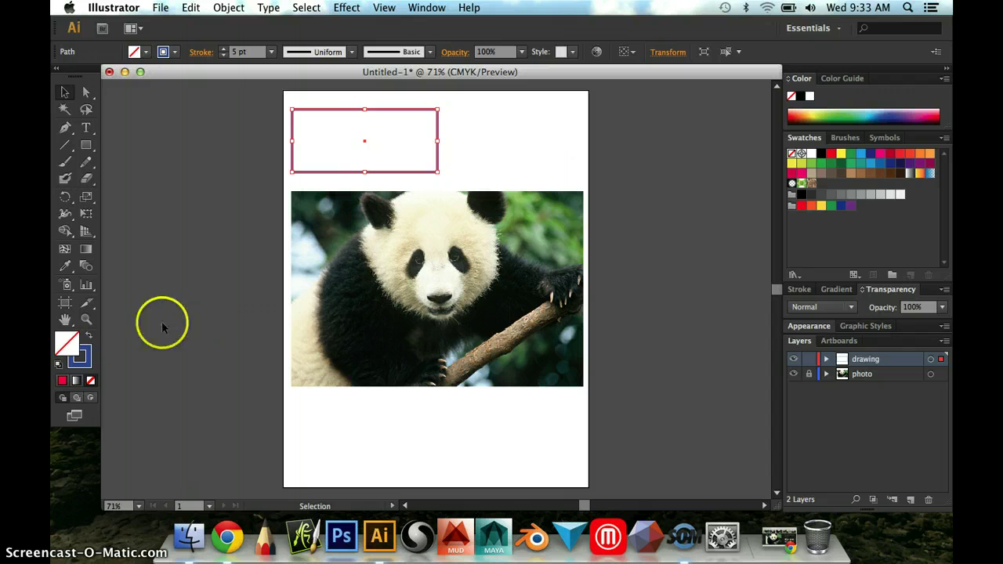
left_click(63, 380)
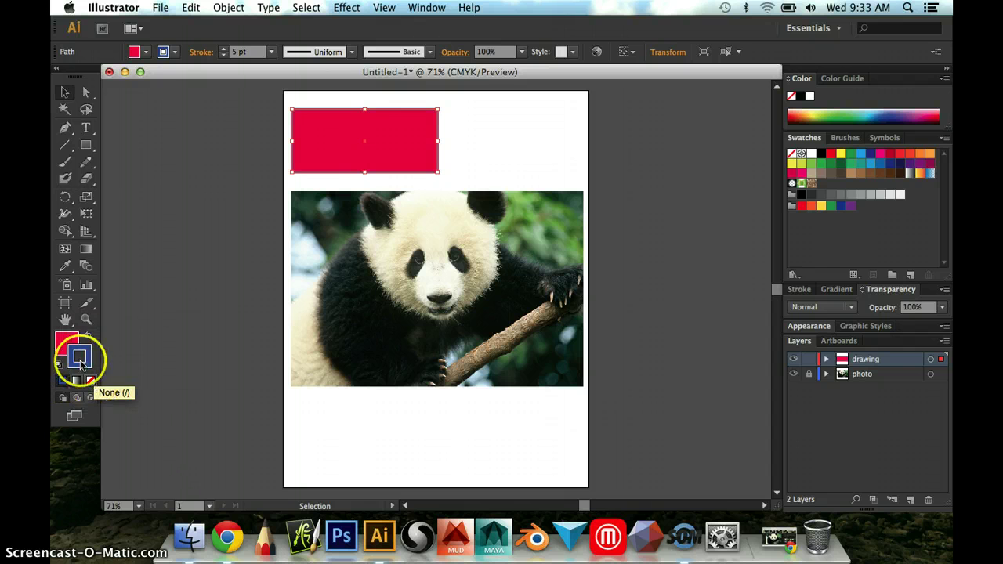
left_click(91, 382)
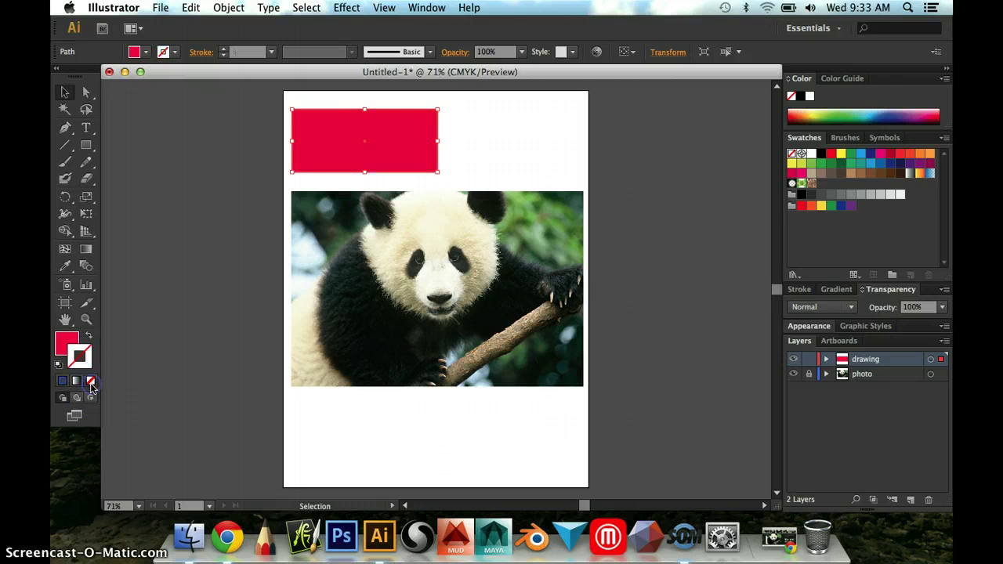
left_click(168, 285)
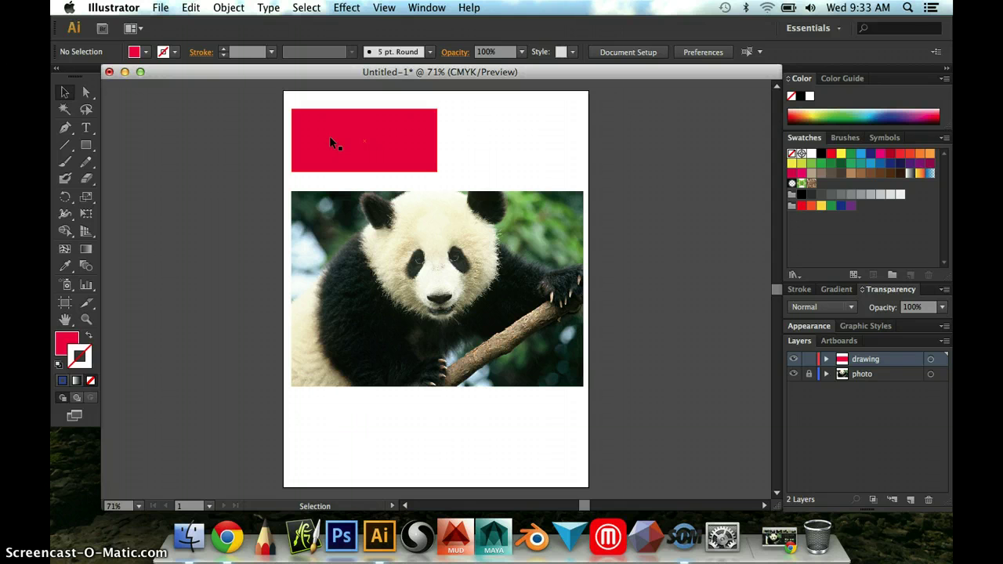
- Delete the red rectangle and draw a red ellipse without a stroke just outside the artboard's upper-left edge
left_click_drag(330, 139, 196, 157)
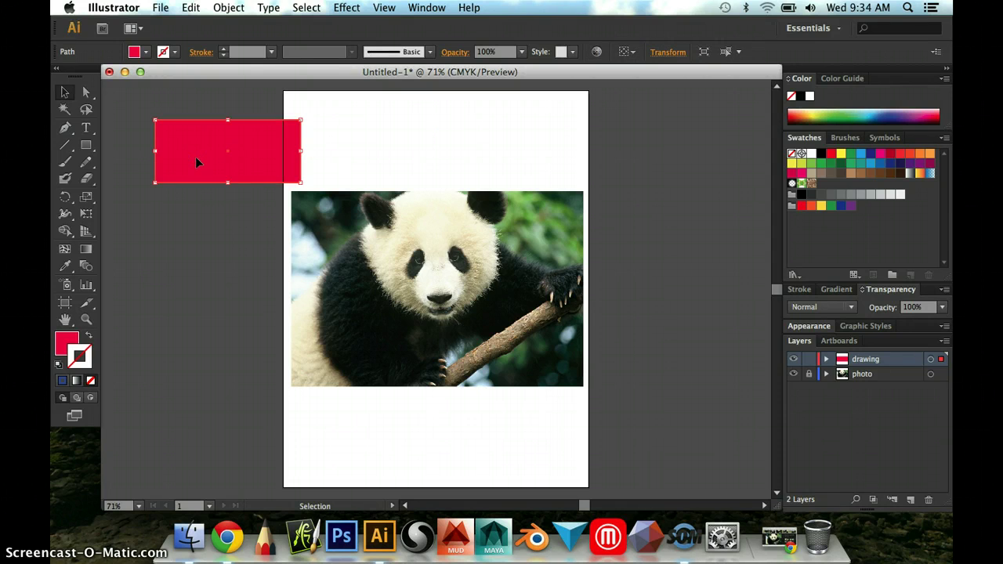
key("Delete")
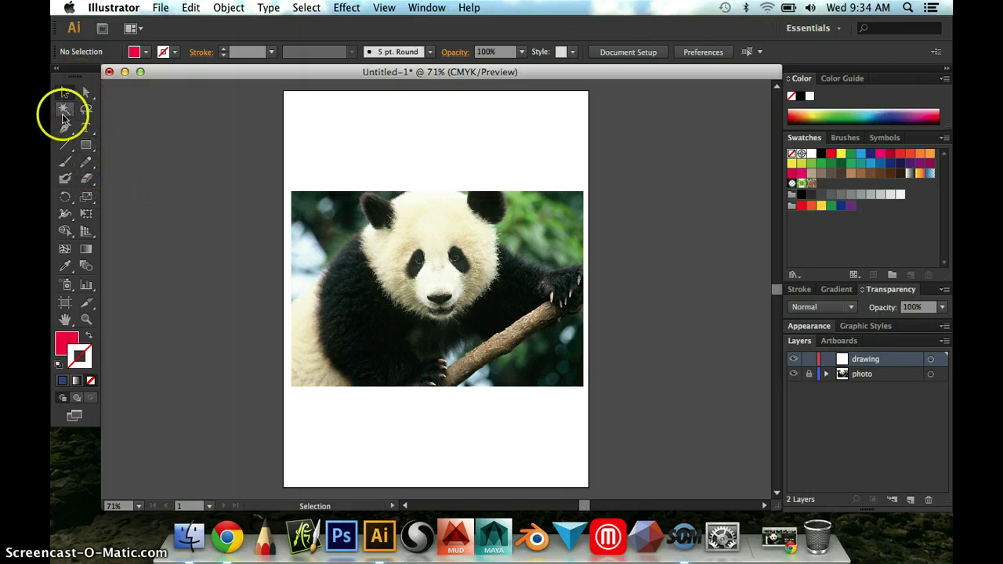
left_click_drag(86, 145, 123, 178)
left_click_drag(216, 127, 279, 196)
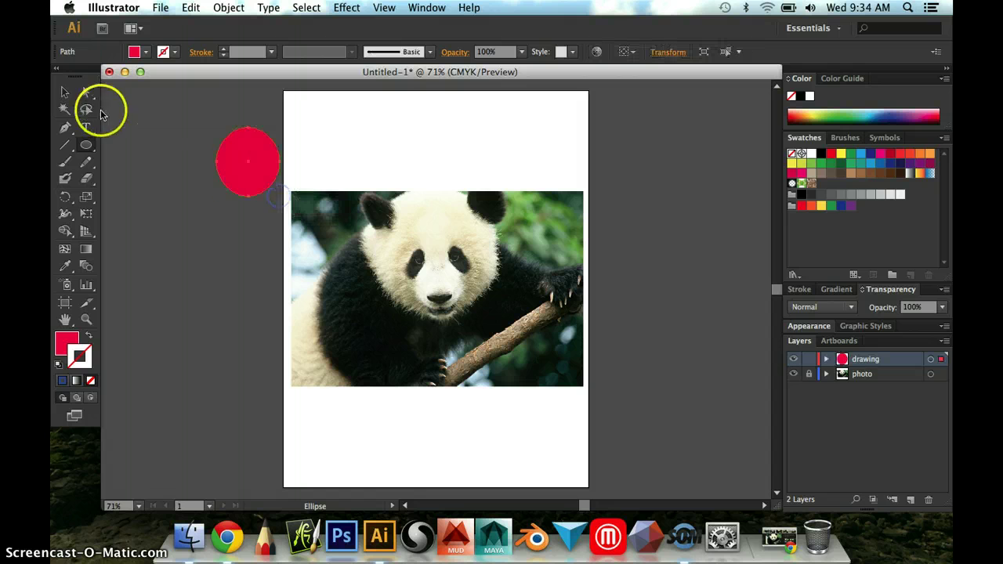
- Move the ellipse over the ear on the photo's left side, shrinking and rotating it to match the ear
left_click(65, 92)
left_click_drag(239, 157, 386, 173)
left_click_drag(486, 196, 436, 183)
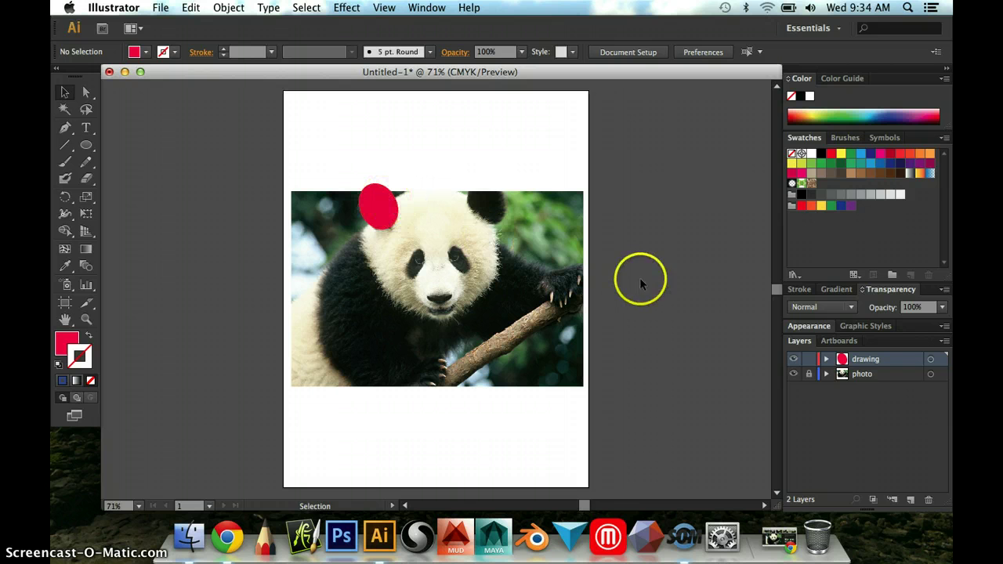
- Swap the ear ellipse's fill and stroke to make it a red outline, and set its stroke weight to 3 pt
left_click(376, 207)
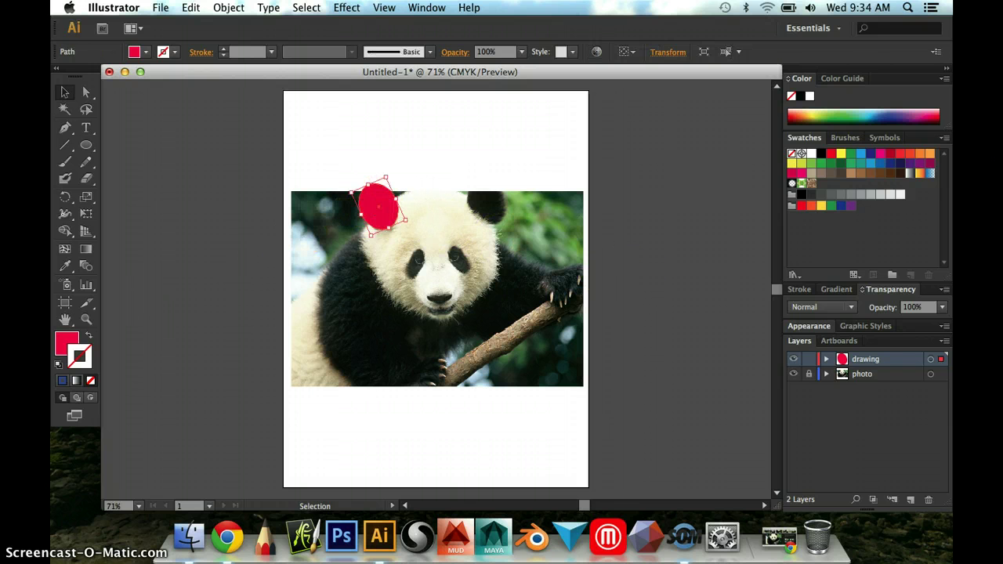
left_click(88, 335)
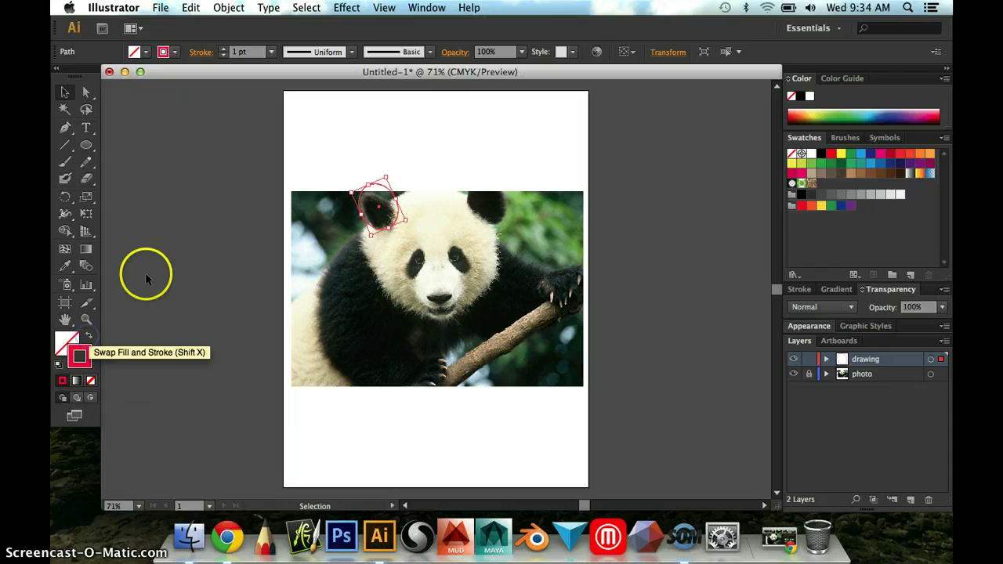
left_click(252, 145)
left_click(377, 177)
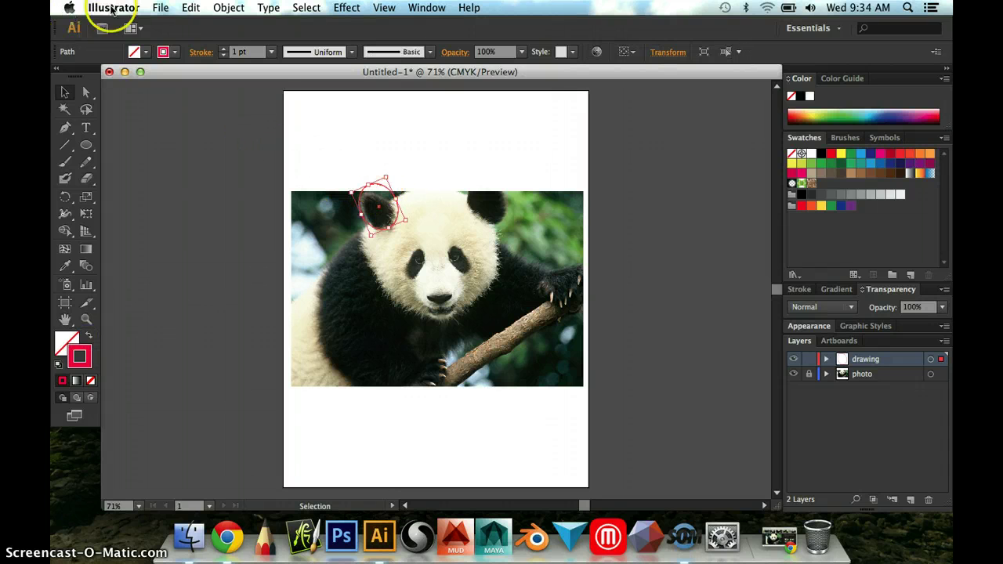
left_click(631, 213)
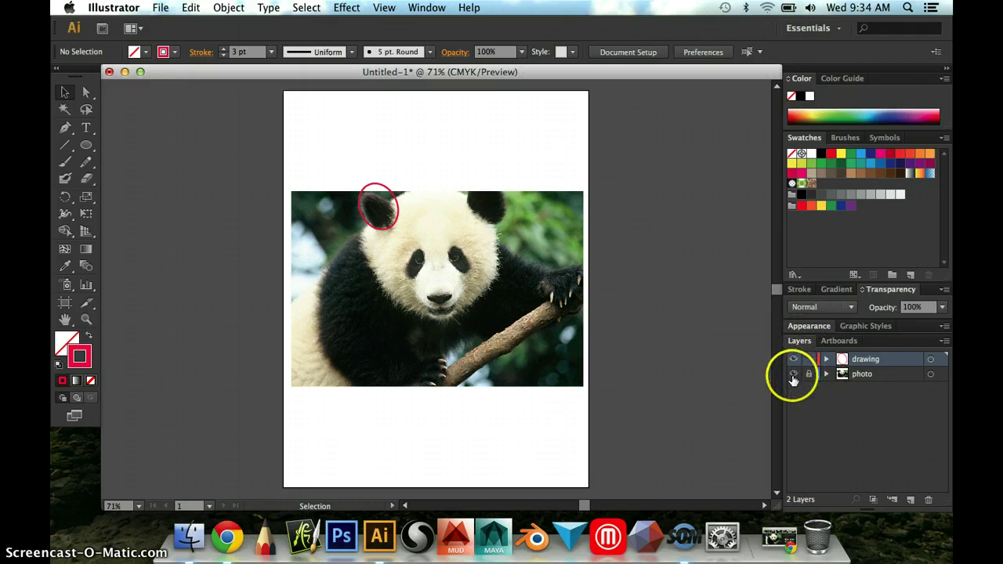
- Hide the photo layer to view the ear outline on its own, and show the layer again
left_click(794, 377)
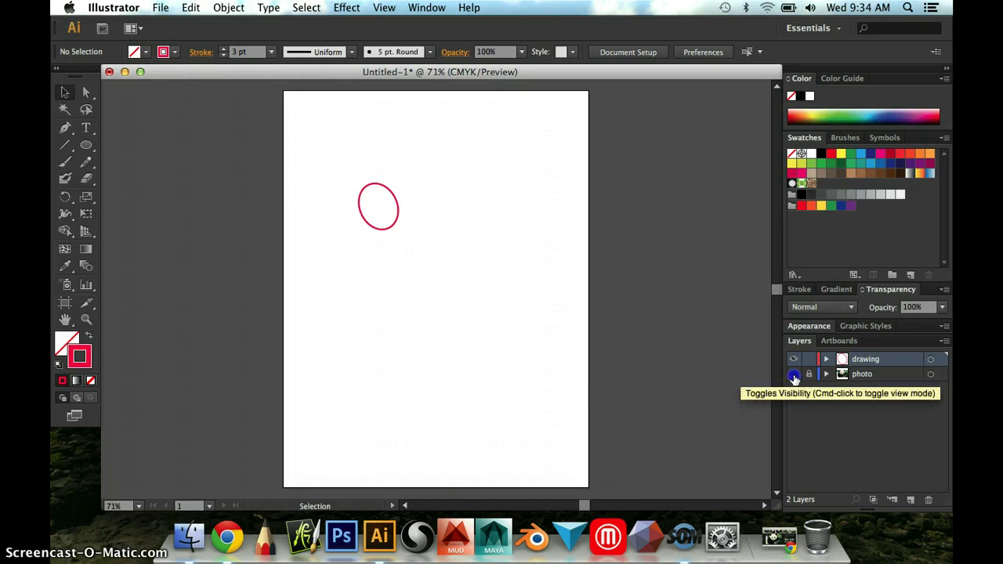
left_click(793, 375)
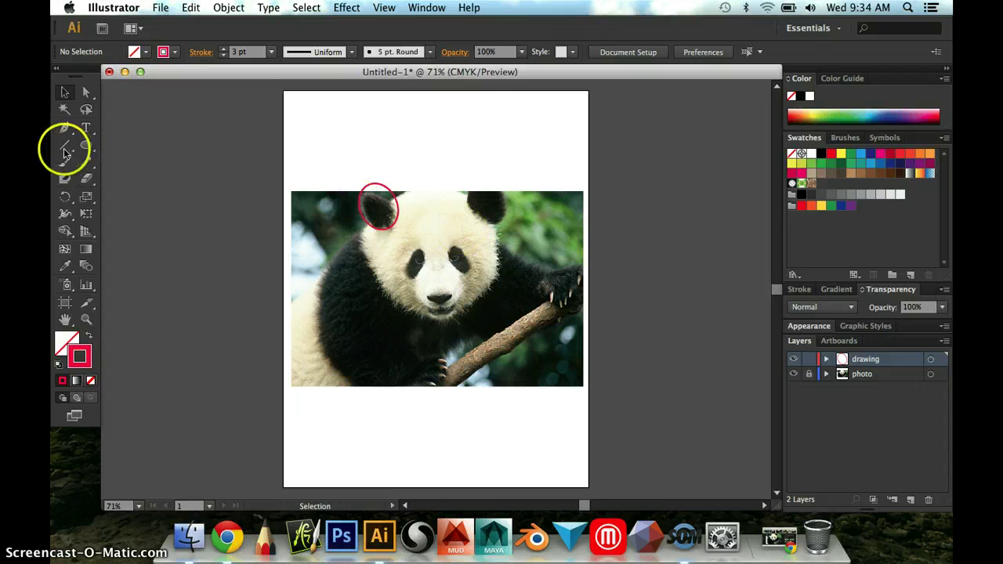
- Switch the shape tool from Ellipse to Rectangle
left_click_drag(86, 145, 114, 145)
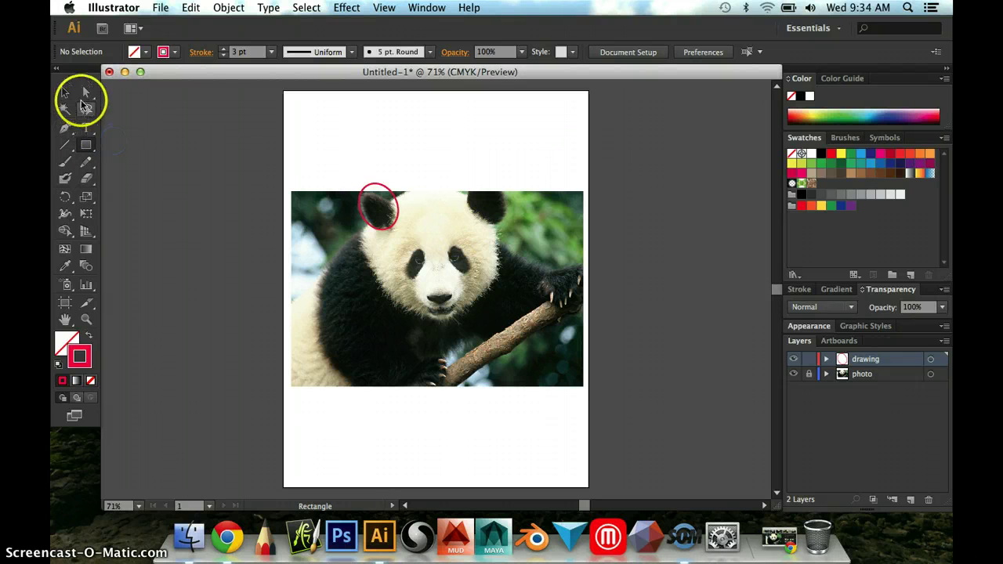